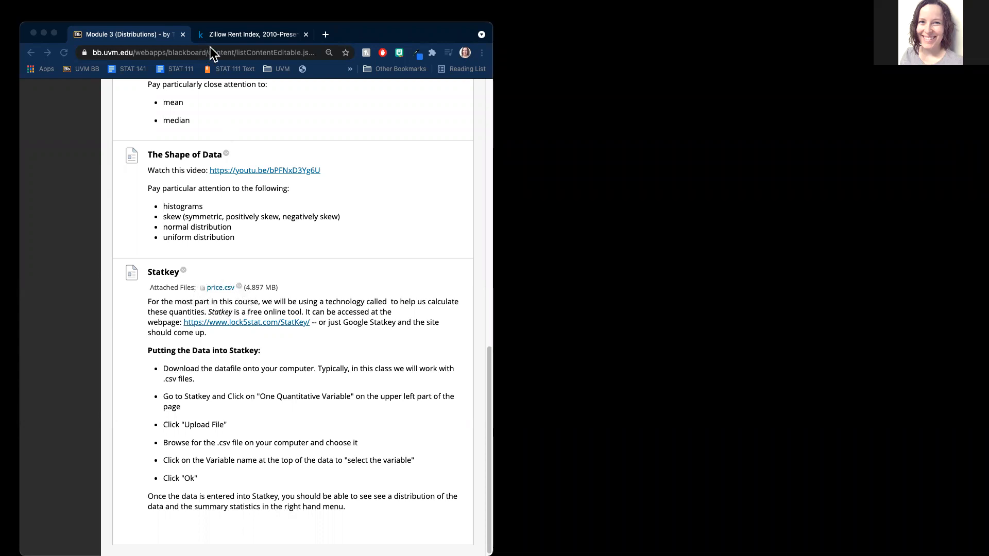
Step: Look over the Zillow Rent Index dataset page, then return to the Blackboard module page
{"action": "left_click", "coordinate": [258, 32]}
{"action": "scroll", "coordinate": [330, 332], "scroll_direction": "up", "scroll_amount": 3}
{"action": "scroll", "coordinate": [329, 329], "scroll_direction": "up", "scroll_amount": 7}
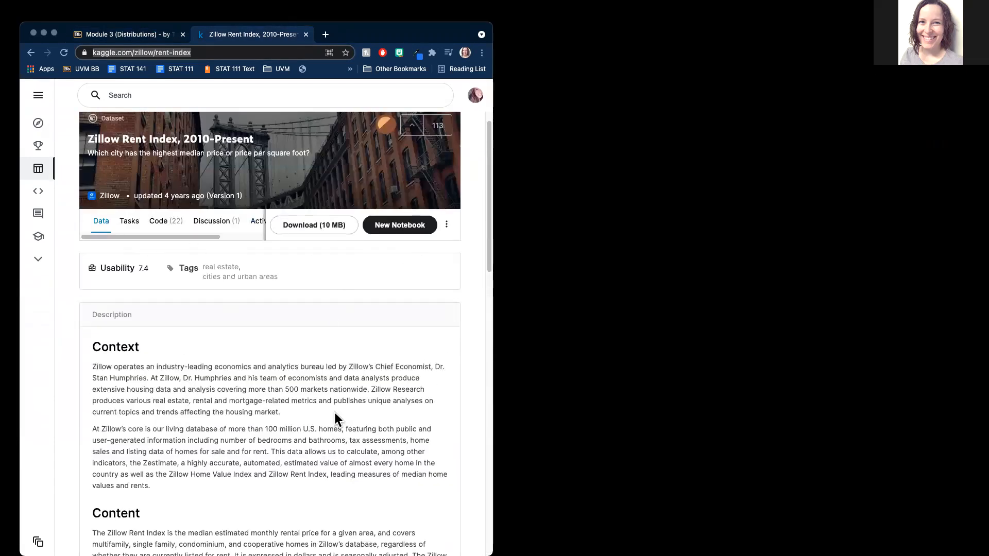
{"action": "scroll", "coordinate": [270, 438], "scroll_direction": "down", "scroll_amount": 2}
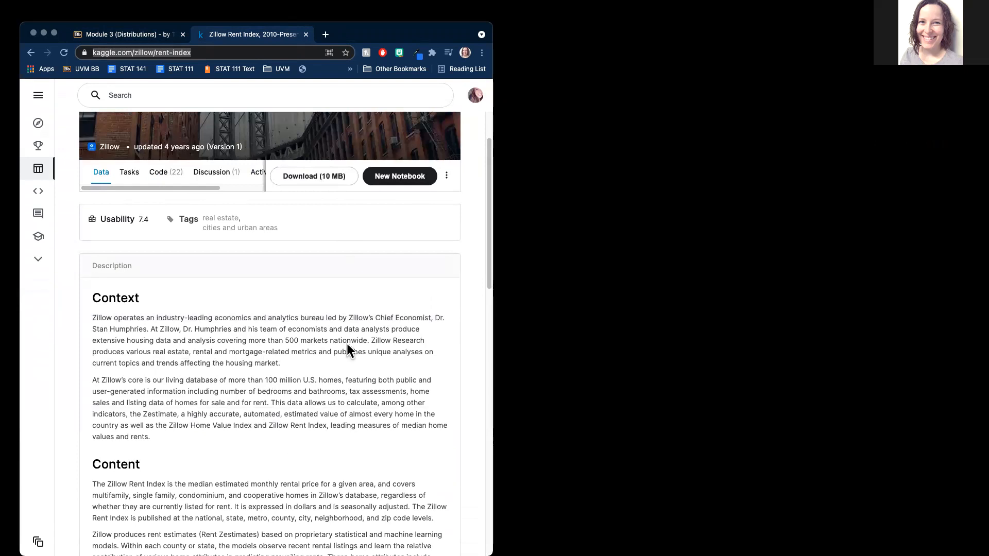
{"action": "left_click", "coordinate": [141, 31]}
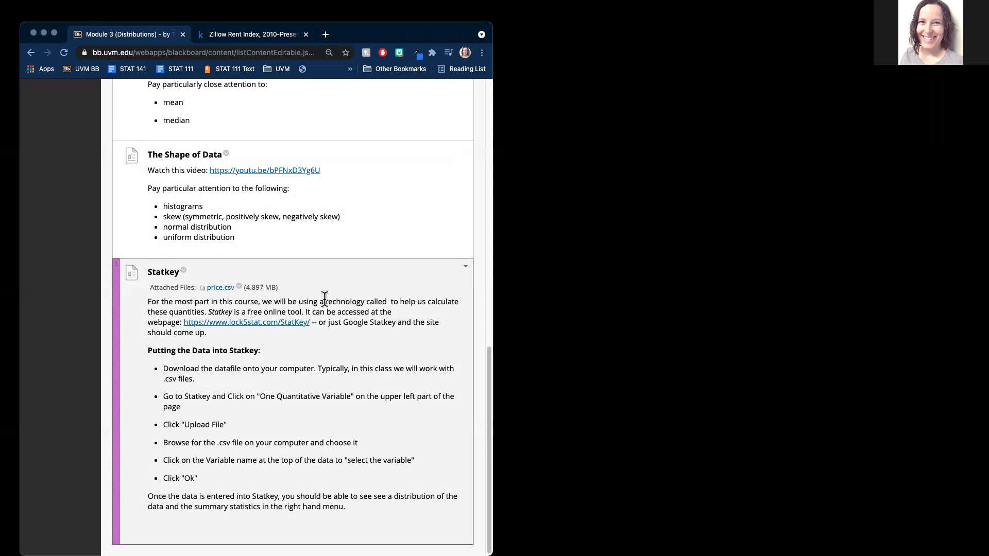
Step: Save price.csv into STAT 052, replacing the earlier copy, and open it in Excel
{"action": "left_click", "coordinate": [224, 286]}
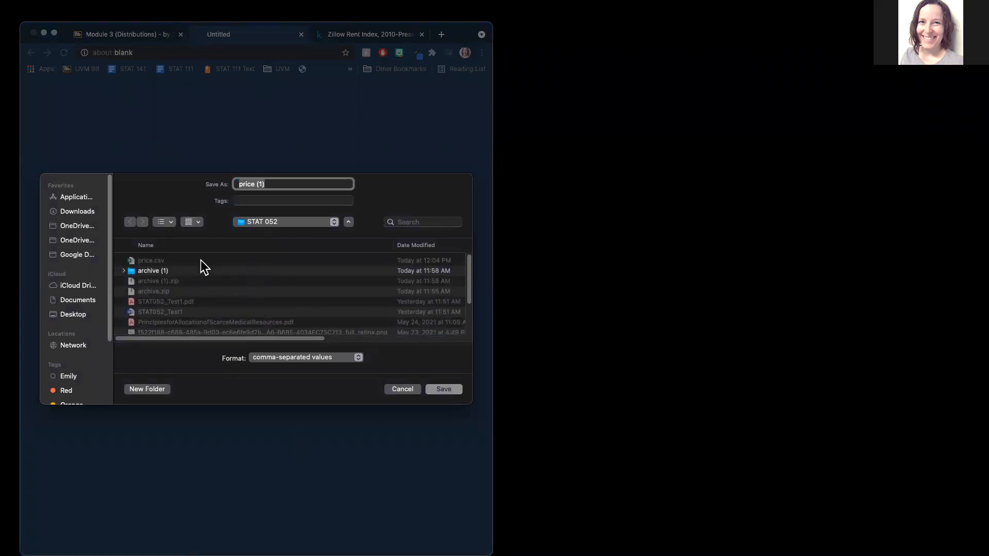
{"action": "left_click", "coordinate": [141, 261]}
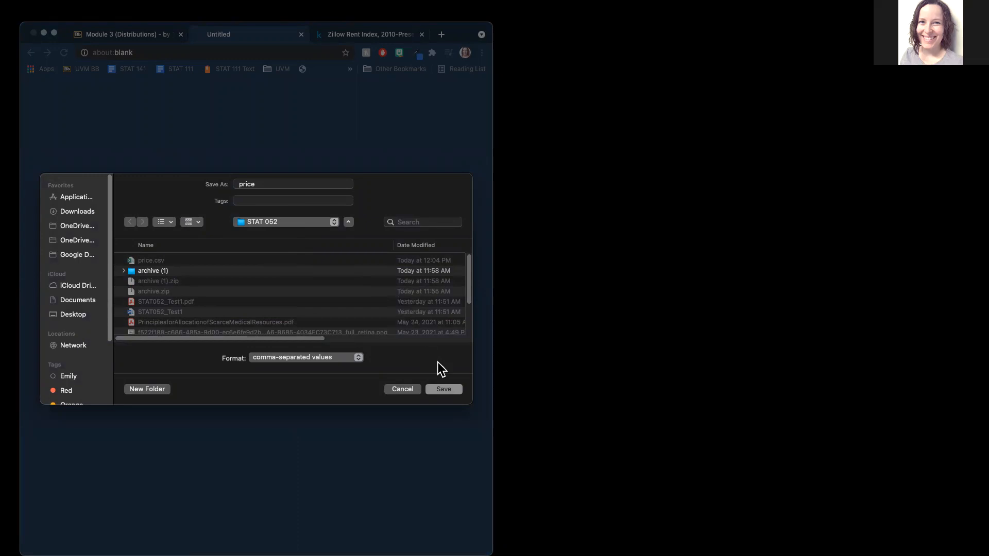
{"action": "left_click", "coordinate": [446, 388]}
{"action": "left_click", "coordinate": [287, 341]}
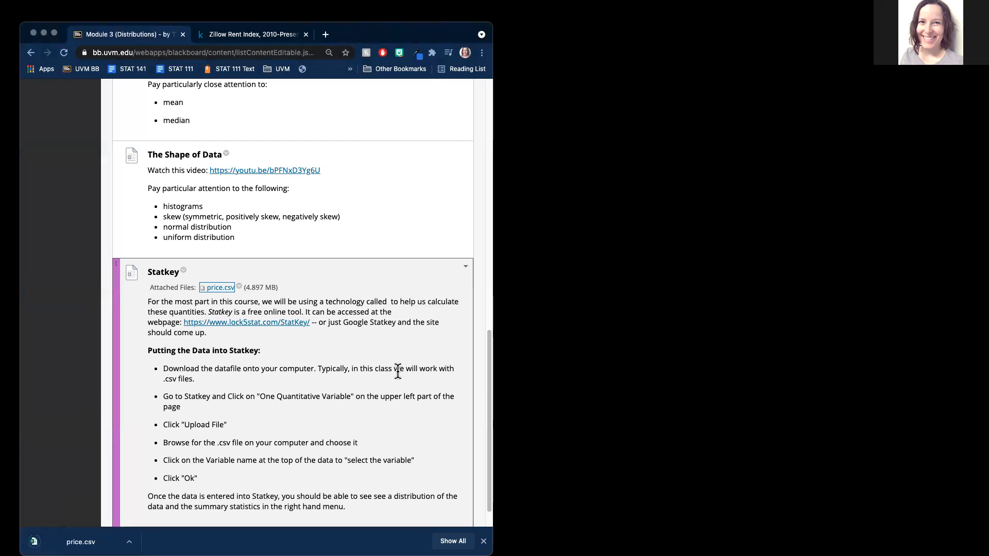
{"action": "scroll", "coordinate": [402, 371], "scroll_direction": "down", "scroll_amount": 1}
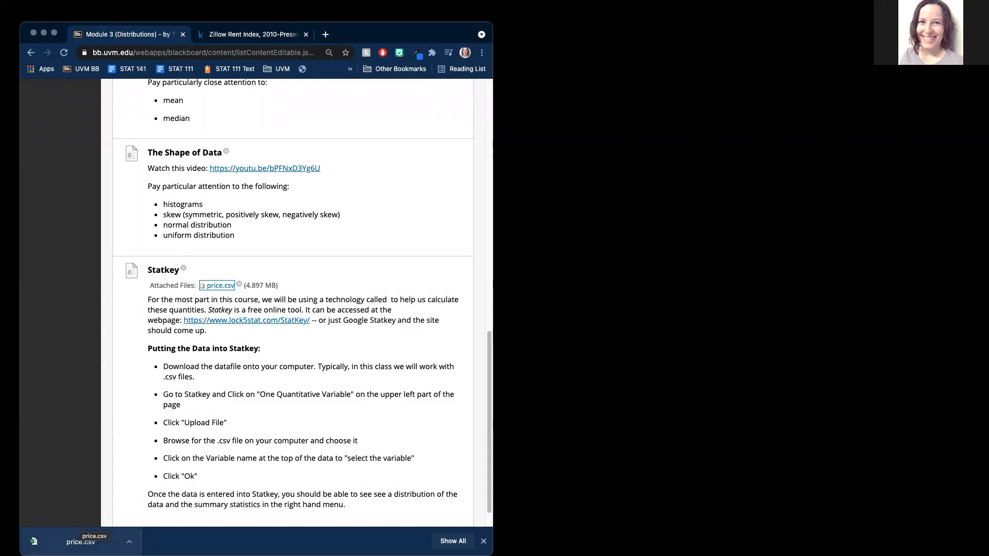
{"action": "left_click", "coordinate": [81, 541]}
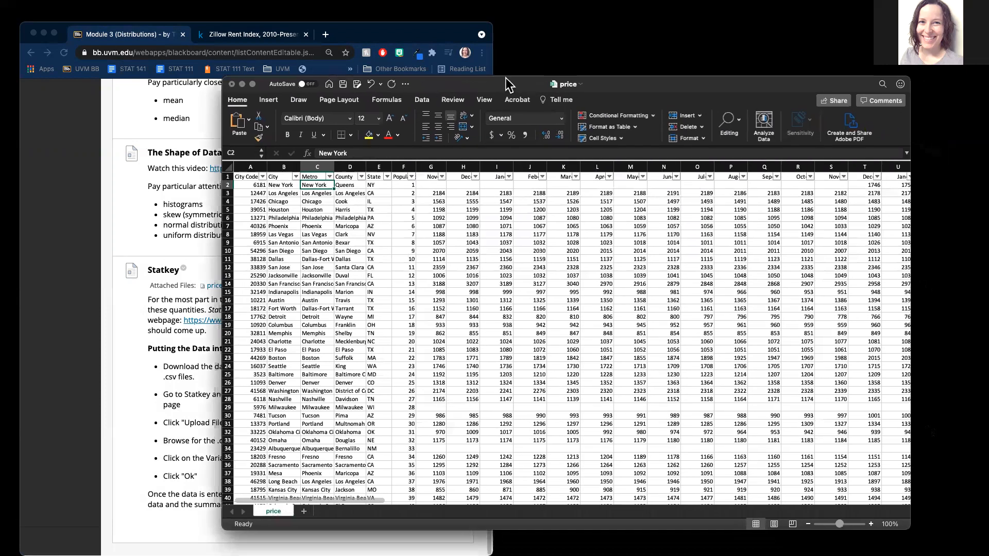
Step: Place the price.csv window beside the Blackboard page and point out the Dallas, Chicago and San Diego rows
{"action": "left_click_drag", "start_coordinate": [508, 84], "coordinate": [564, 59]}
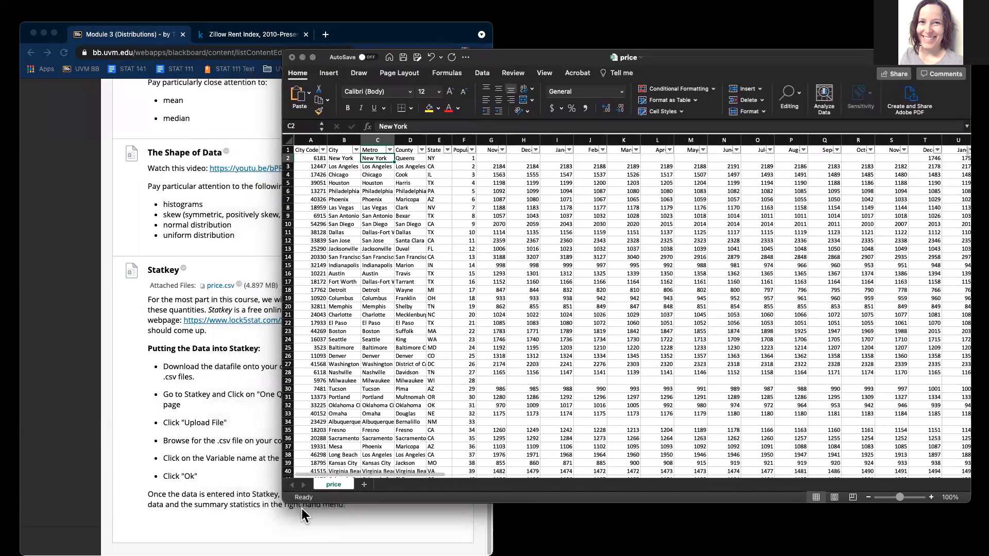
{"action": "left_click_drag", "start_coordinate": [292, 503], "coordinate": [332, 518]}
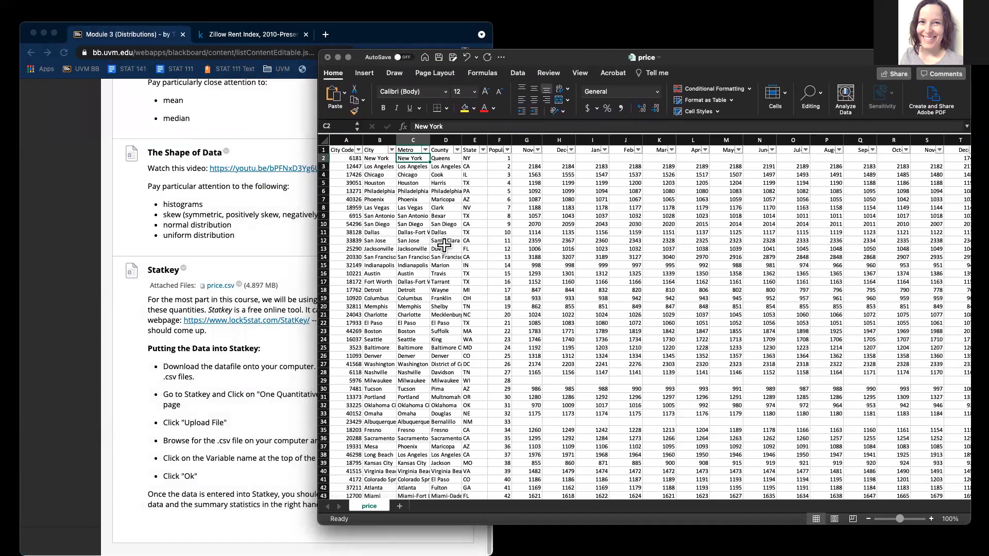
{"action": "left_click", "coordinate": [381, 233]}
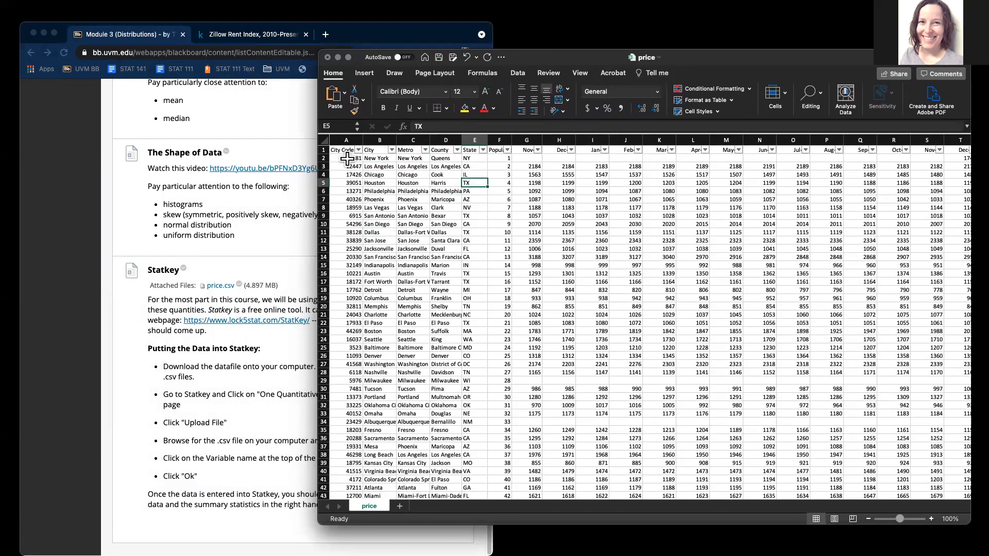
{"action": "left_click", "coordinate": [392, 176]}
{"action": "left_click", "coordinate": [387, 225]}
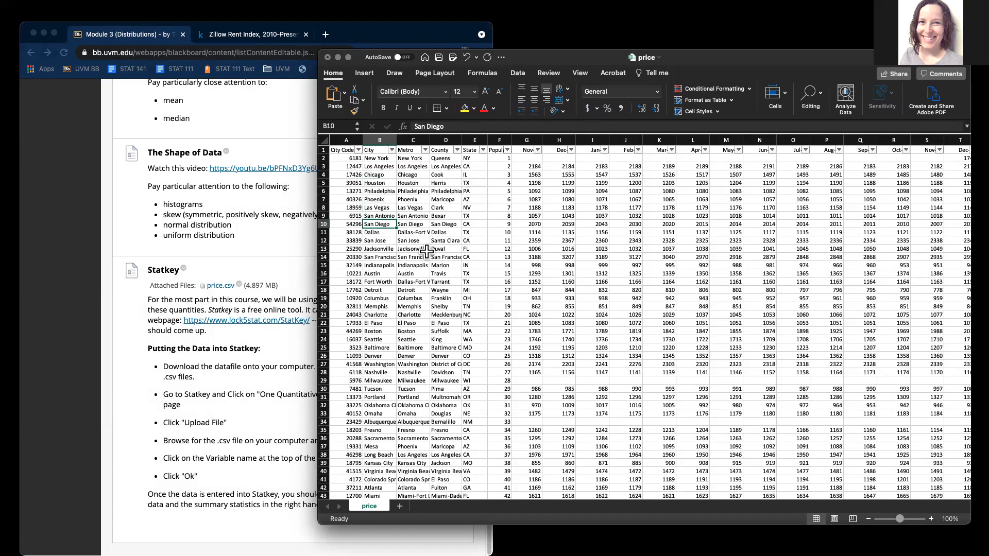
{"action": "scroll", "coordinate": [484, 262], "scroll_direction": "down", "scroll_amount": 4}
{"action": "scroll", "coordinate": [484, 263], "scroll_direction": "up", "scroll_amount": 4}
{"action": "left_click", "coordinate": [555, 257]}
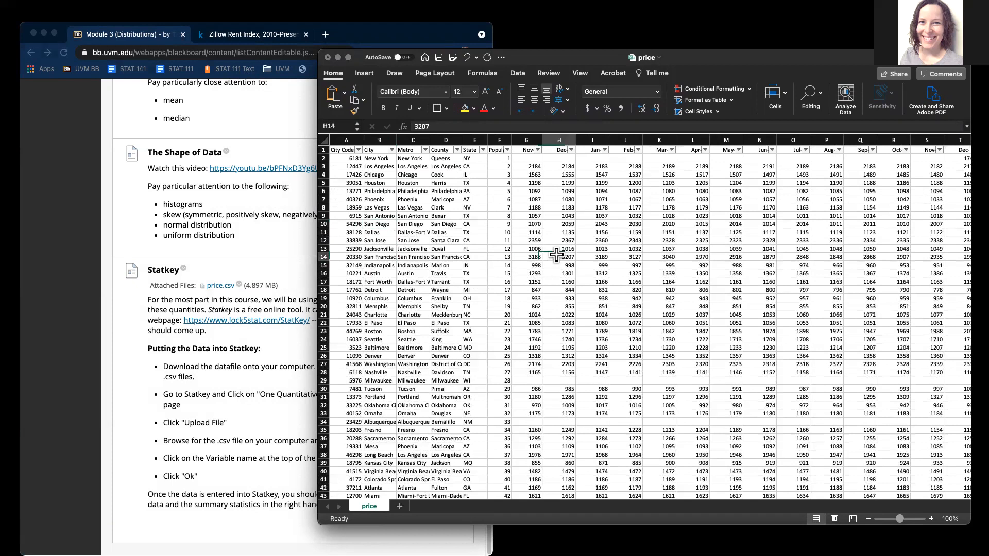
{"action": "left_click", "coordinate": [527, 140]}
{"action": "left_click", "coordinate": [533, 191]}
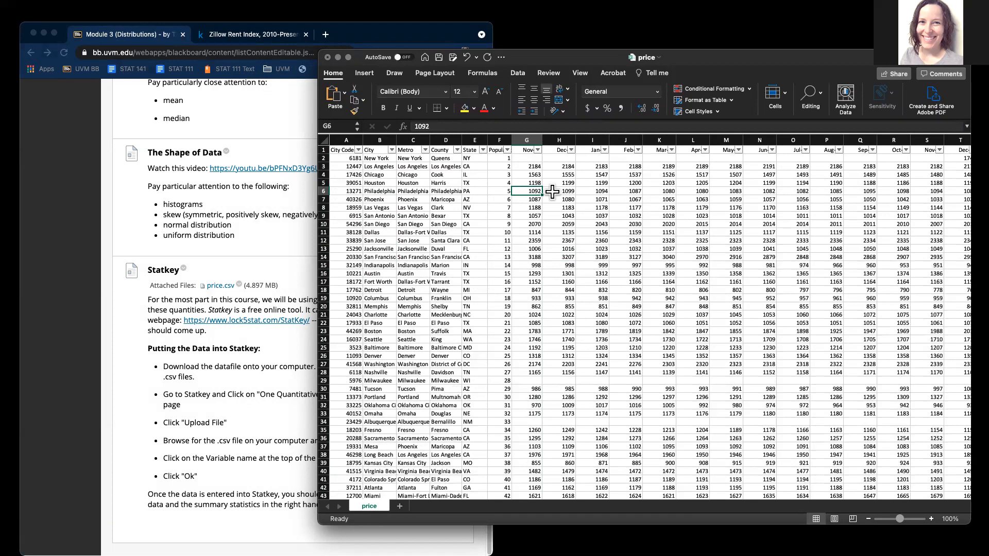
{"action": "left_click", "coordinate": [554, 217]}
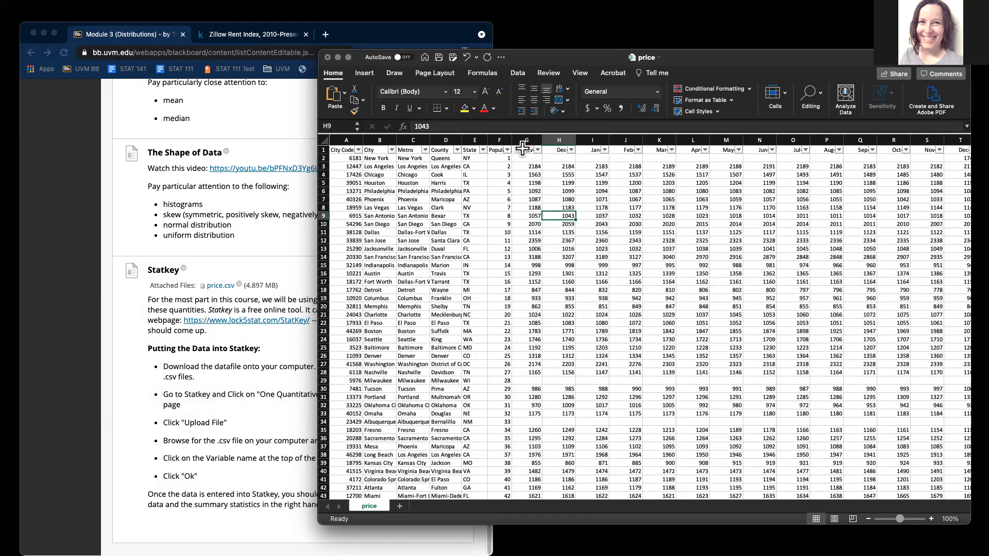
{"action": "left_click", "coordinate": [527, 140]}
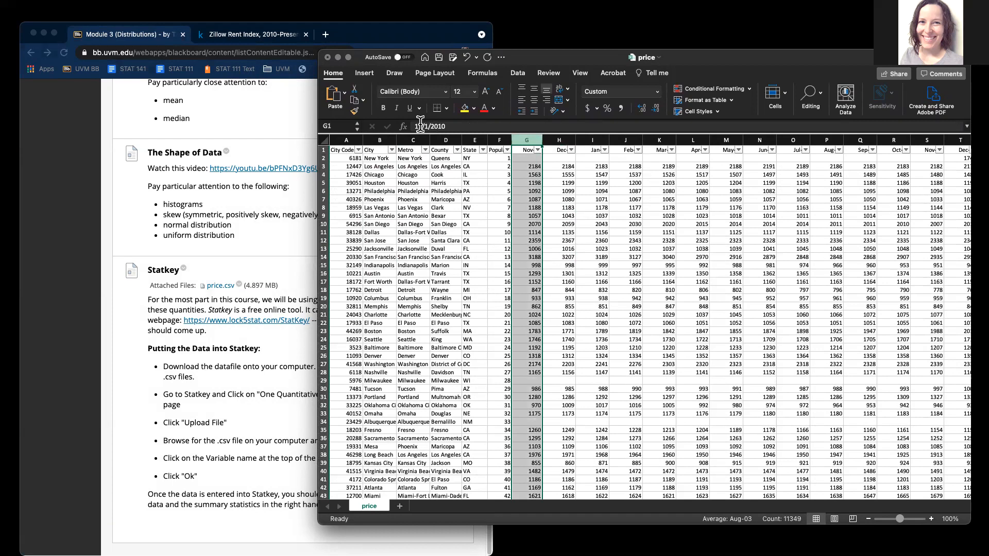
{"action": "left_click", "coordinate": [529, 175]}
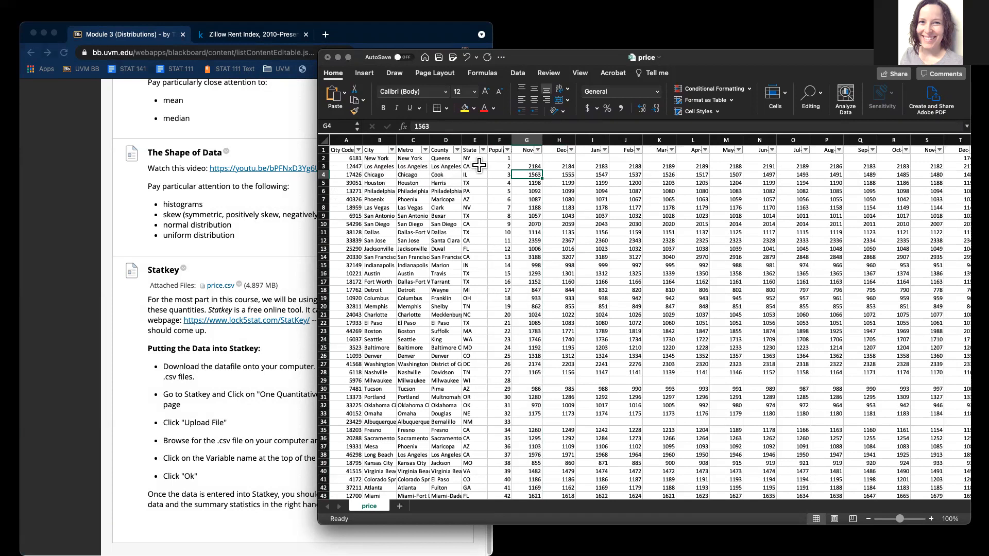
{"action": "left_click", "coordinate": [526, 149]}
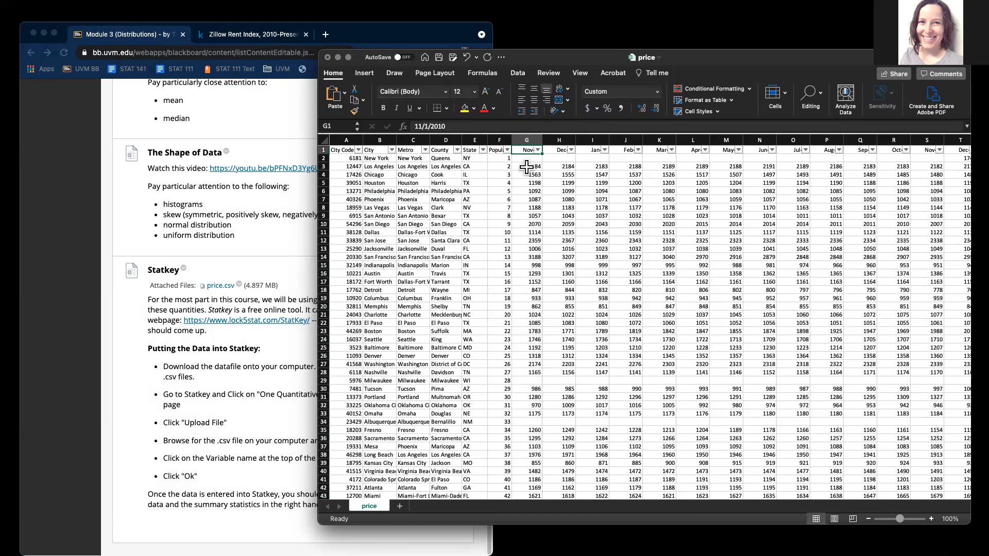
{"action": "left_click", "coordinate": [526, 168]}
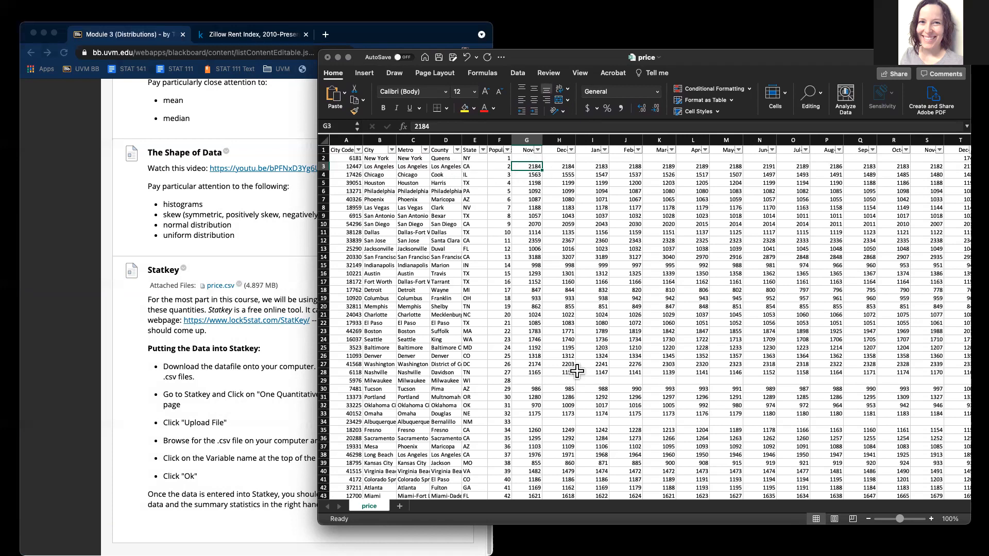
Step: Step along Los Angeles's row to its January 2017 rent in the last column
{"action": "key", "text": "Right"}
{"action": "key", "text": "Right"}
{"action": "key", "text": "Right"}
{"action": "key", "text": "Right"}
{"action": "key", "text": "Right"}
{"action": "key", "text": "Right"}
{"action": "key", "text": "Right"}
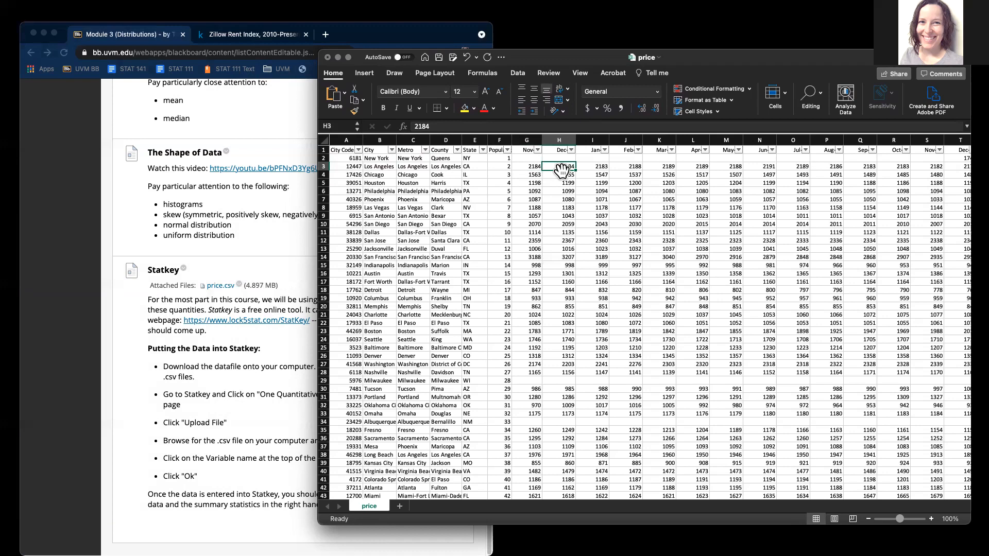
{"action": "key", "text": "Right"}
{"action": "key", "text": "Right"}
{"action": "key", "text": "Right"}
{"action": "key", "text": "Right"}
{"action": "key", "text": "Right"}
{"action": "key", "text": "Right"}
{"action": "key", "text": "Right"}
{"action": "key", "text": "Right"}
{"action": "key", "text": "Right"}
{"action": "key", "text": "Right"}
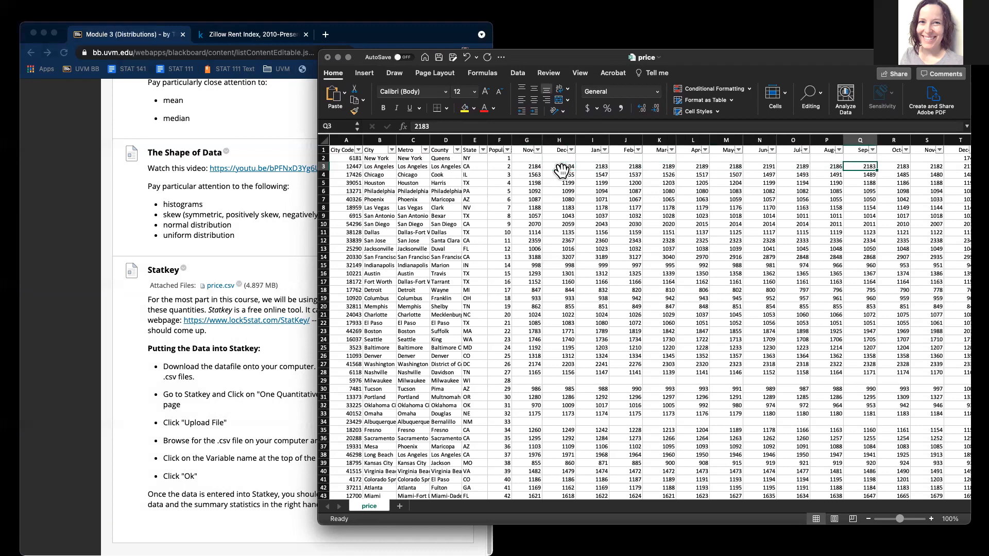
{"action": "key", "text": "Right"}
{"action": "key", "text": "Right"}
{"action": "key", "text": "Right"}
{"action": "key", "text": "Right"}
{"action": "key", "text": "Right"}
{"action": "key", "text": "Right"}
{"action": "key", "text": "Right"}
{"action": "key", "text": "Right"}
{"action": "key", "text": "Right"}
{"action": "key", "text": "Right"}
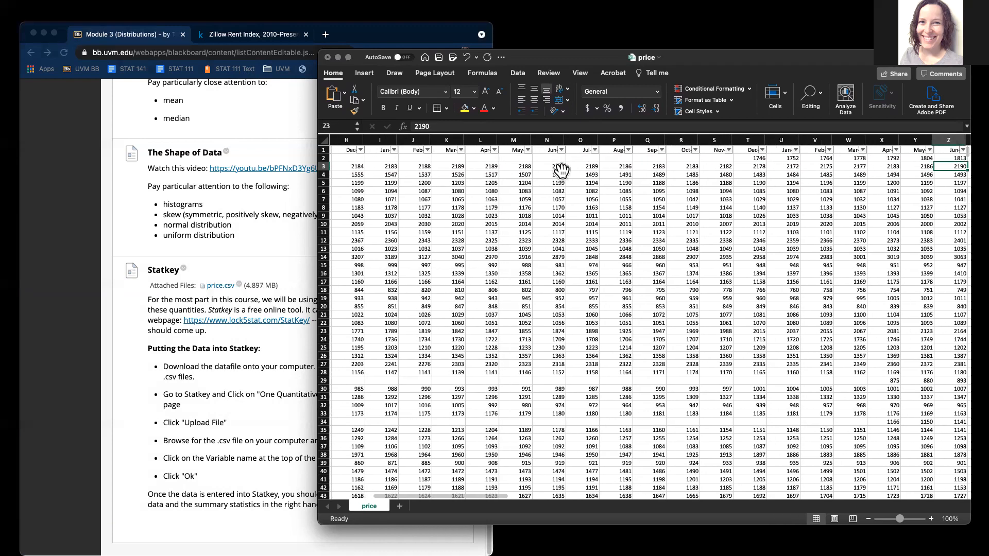
{"action": "key", "text": "Right"}
{"action": "key", "text": "Right"}
{"action": "key", "text": "Right"}
{"action": "key", "text": "Right"}
{"action": "key", "text": "Right"}
{"action": "key", "text": "Right"}
{"action": "key", "text": "Right"}
{"action": "key", "text": "Right"}
{"action": "key", "text": "Right"}
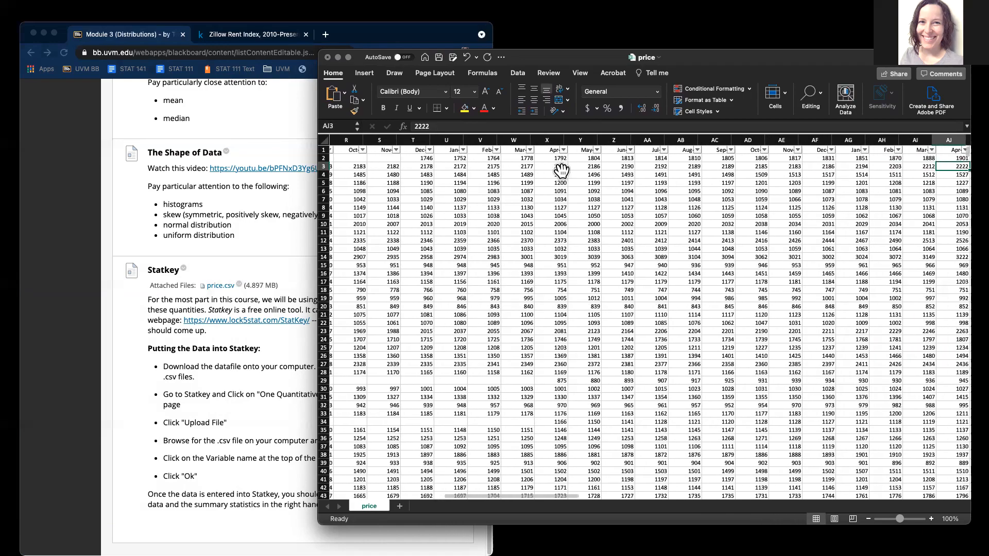
{"action": "key", "text": "Right"}
{"action": "key", "text": "Right"}
{"action": "key", "text": "Right"}
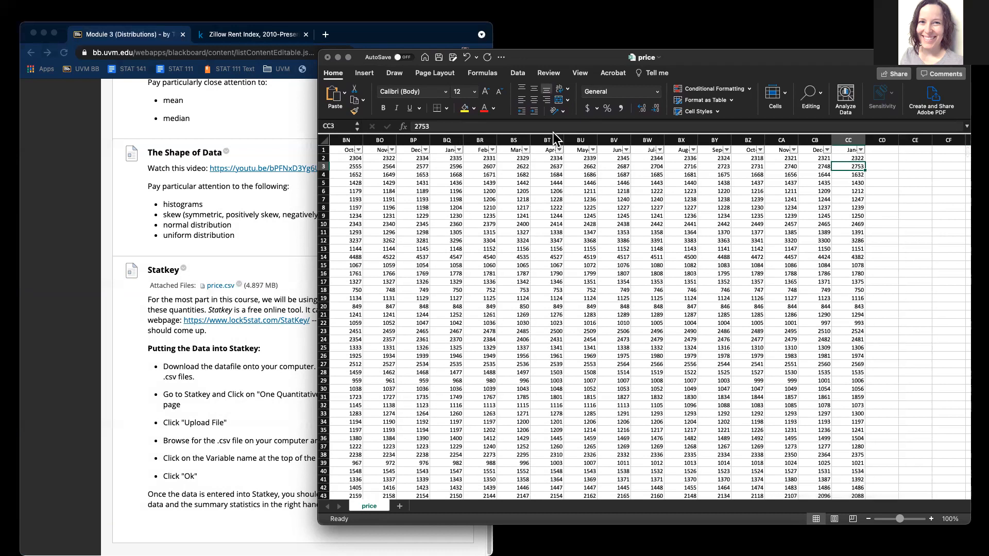
{"action": "left_click", "coordinate": [850, 149]}
{"action": "left_click", "coordinate": [852, 166]}
Step: Check rents in columns CB and BZ, return to the early months, and bring Blackboard forward
{"action": "left_click", "coordinate": [824, 183]}
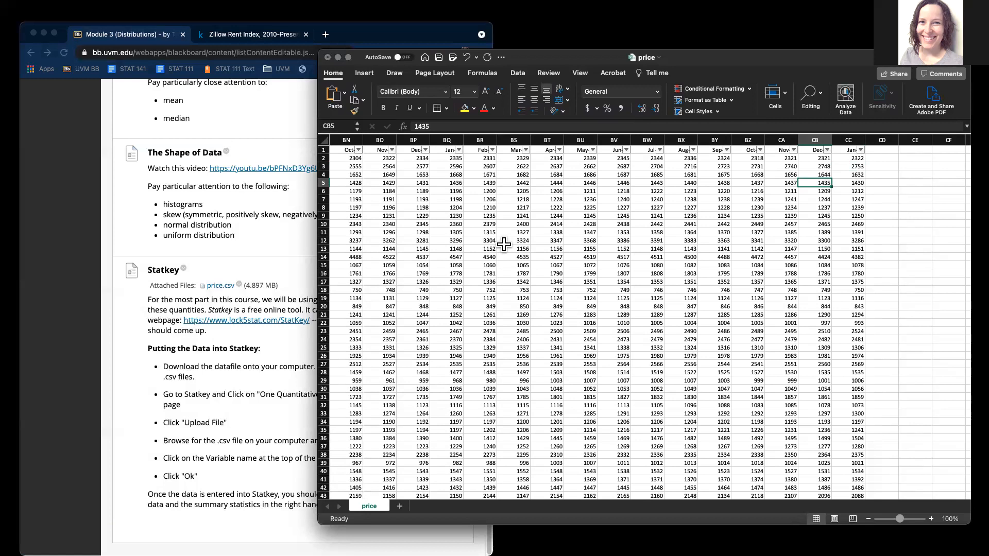
{"action": "left_click", "coordinate": [758, 175]}
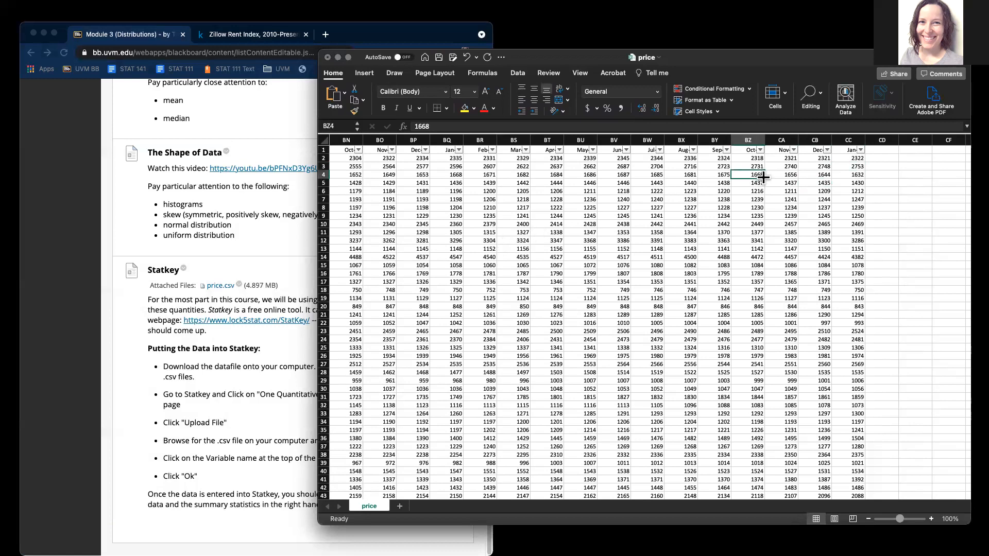
{"action": "left_click_drag", "start_coordinate": [797, 158], "coordinate": [239, 159]}
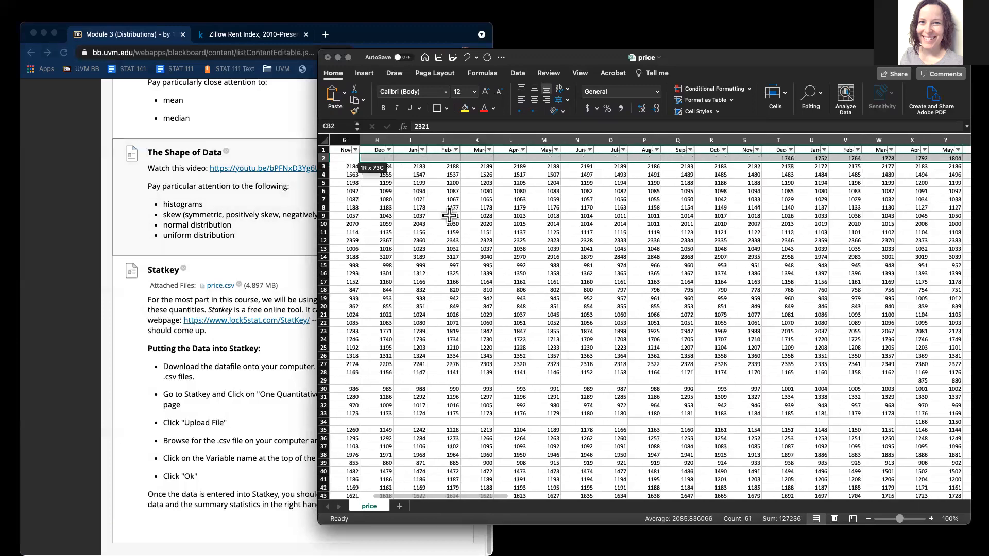
{"action": "left_click", "coordinate": [555, 233]}
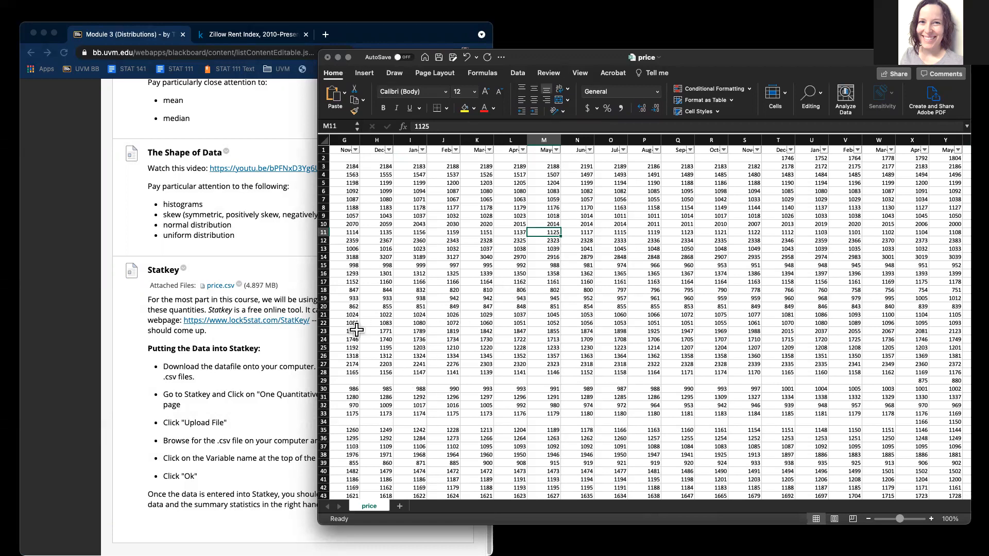
{"action": "left_click", "coordinate": [288, 349]}
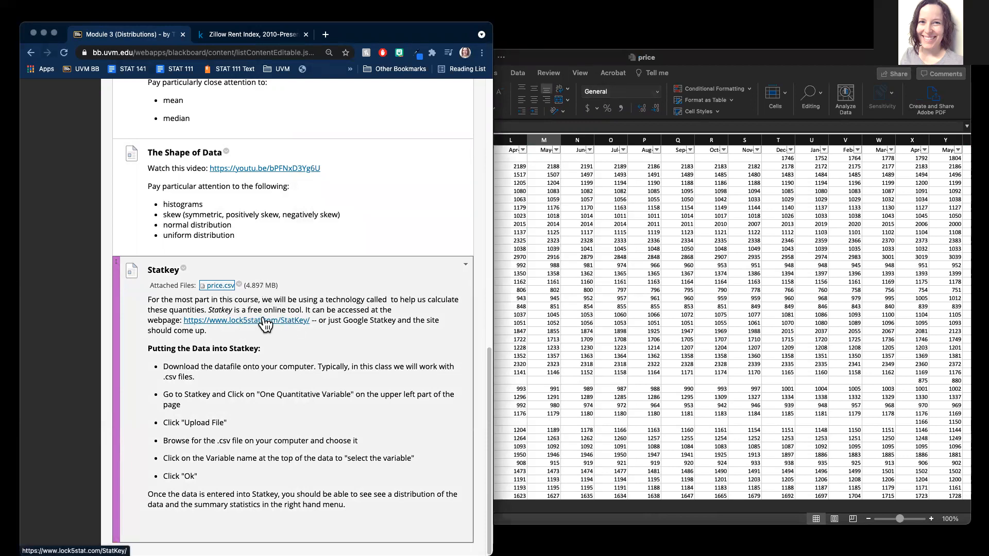
Step: Open the StatKey link in a new tab and widen the browser window over Excel
{"action": "left_click", "coordinate": [263, 319]}
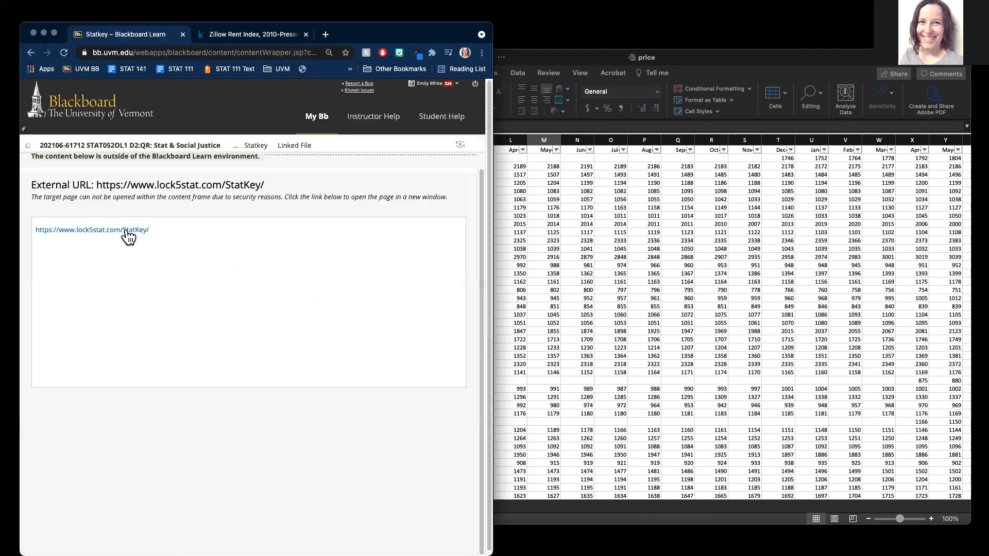
{"action": "left_click", "coordinate": [126, 231]}
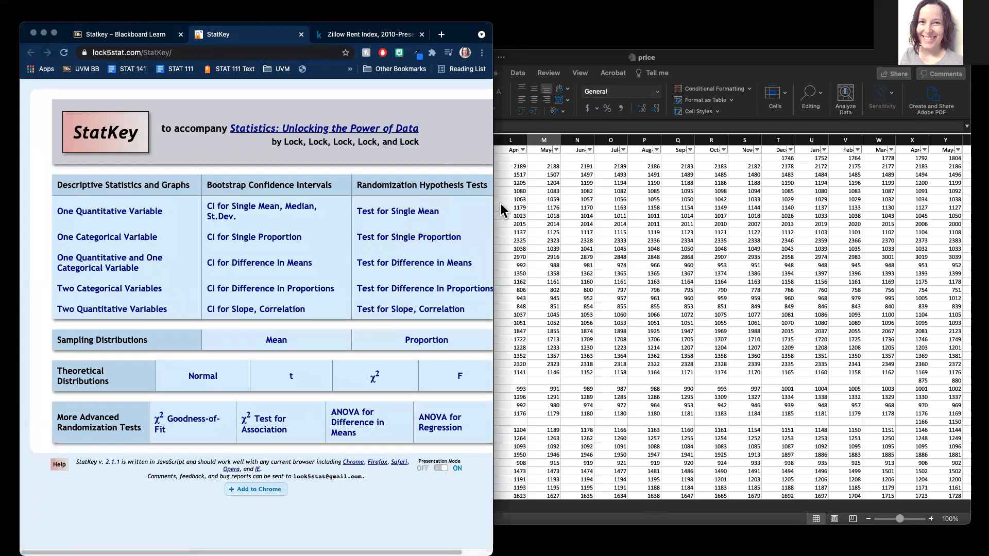
{"action": "left_click_drag", "start_coordinate": [494, 205], "coordinate": [614, 205]}
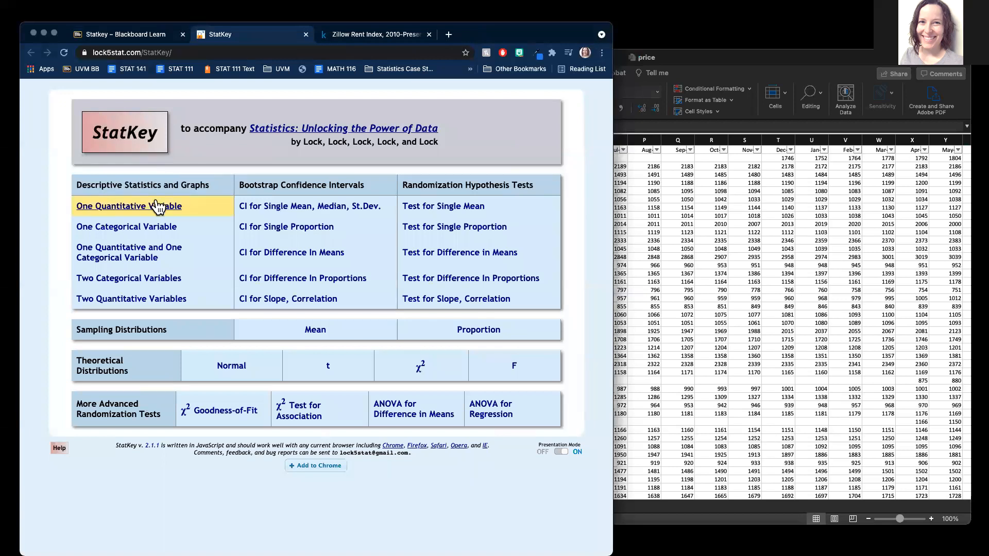
Step: Open One Quantitative Variable statistics and browse the built-in dataset list without changing it
{"action": "left_click", "coordinate": [140, 208]}
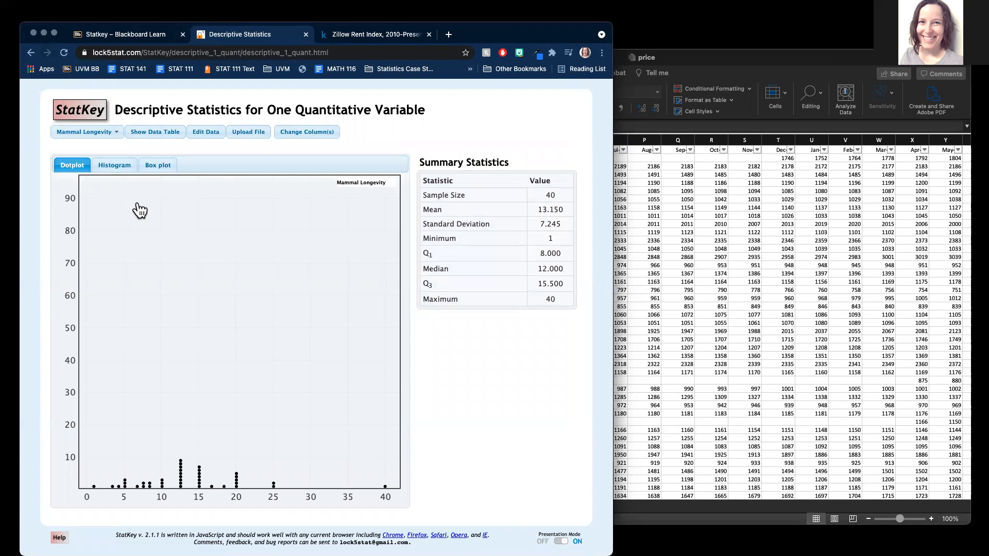
{"action": "left_click", "coordinate": [111, 137]}
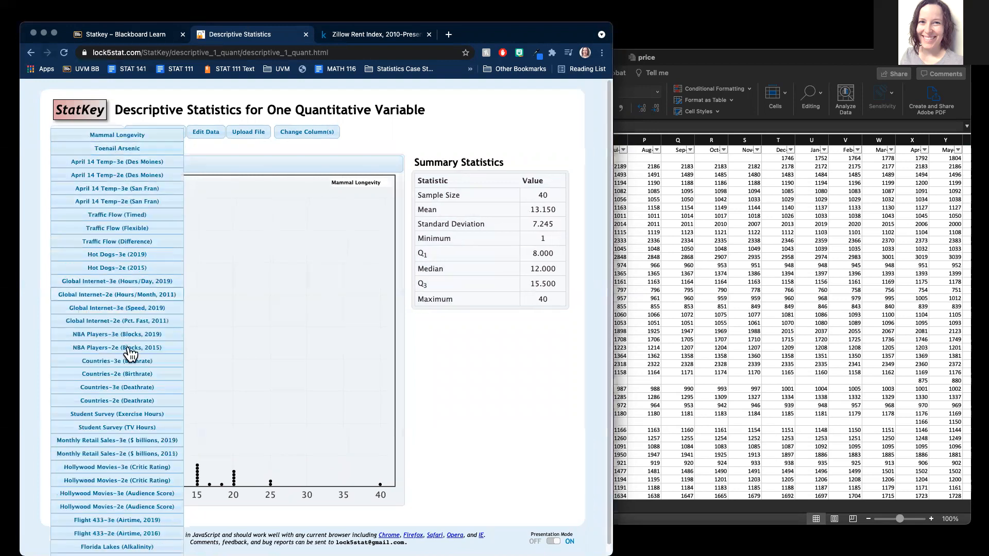
{"action": "scroll", "coordinate": [132, 435], "scroll_direction": "down", "scroll_amount": 1}
{"action": "scroll", "coordinate": [130, 364], "scroll_direction": "up", "scroll_amount": 1}
{"action": "left_click", "coordinate": [209, 148]}
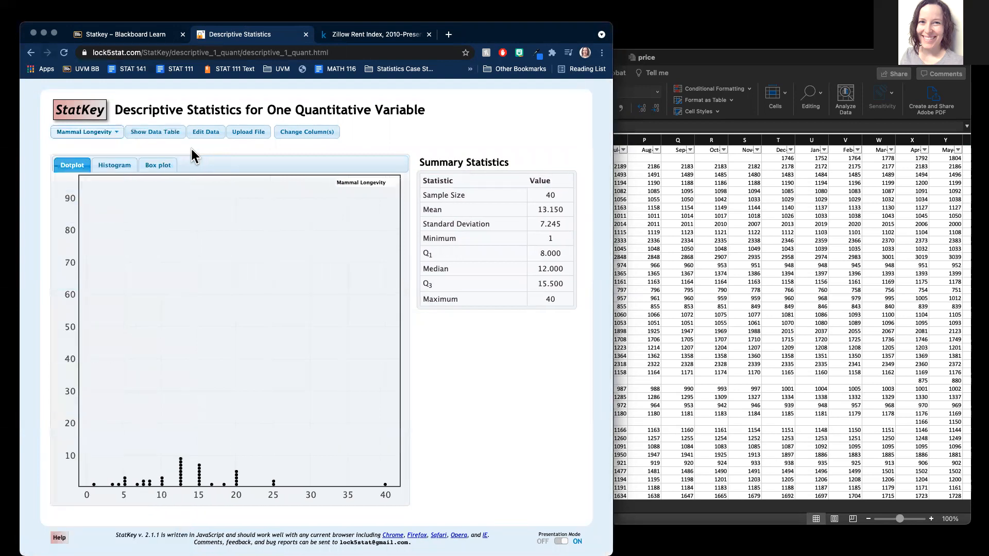
Step: Upload price.csv from the archive (1) folder
{"action": "left_click", "coordinate": [250, 135]}
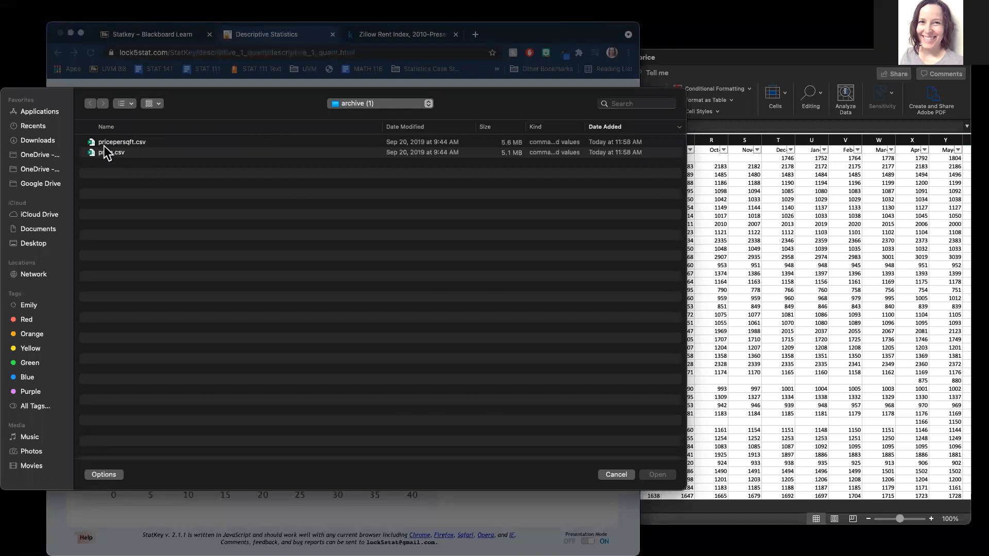
{"action": "double_click", "coordinate": [122, 153]}
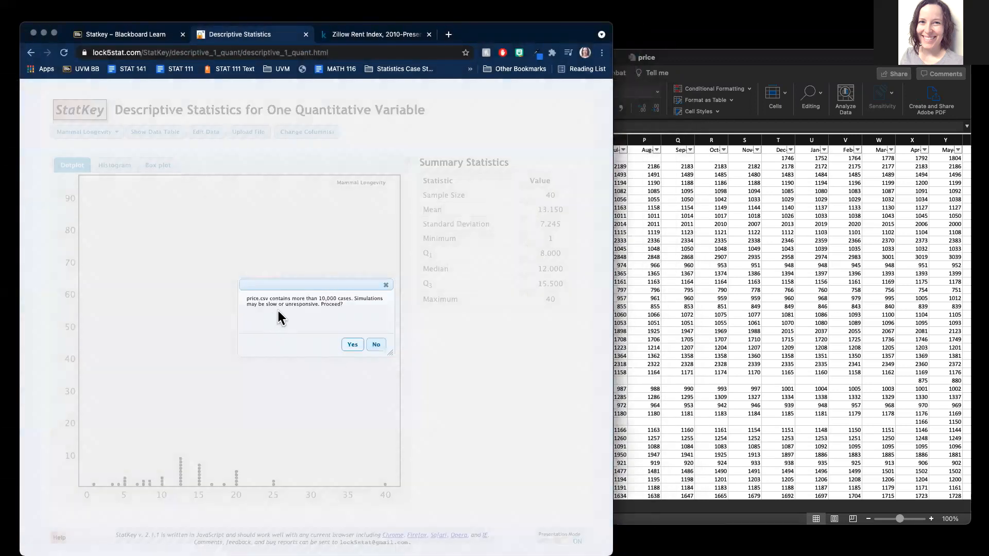
Step: Accept the large-file warning and choose the November 2010 column as the variable
{"action": "left_click", "coordinate": [350, 346]}
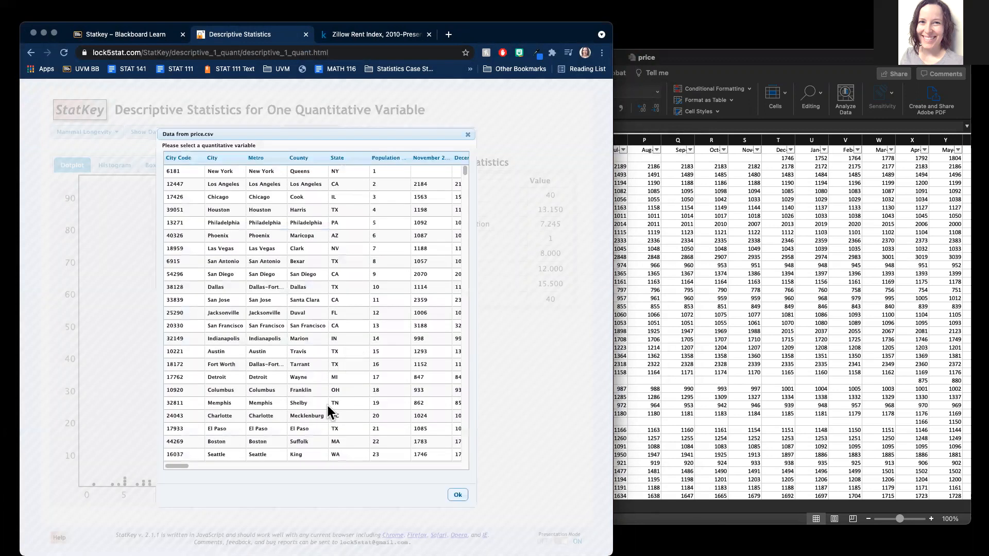
{"action": "mouse_move", "coordinate": [178, 464]}
{"action": "left_mouse_down"}
{"action": "mouse_move", "coordinate": [454, 466]}
{"action": "mouse_move", "coordinate": [165, 465]}
{"action": "left_mouse_up"}
{"action": "scroll", "coordinate": [180, 468], "scroll_direction": "right", "scroll_amount": 5}
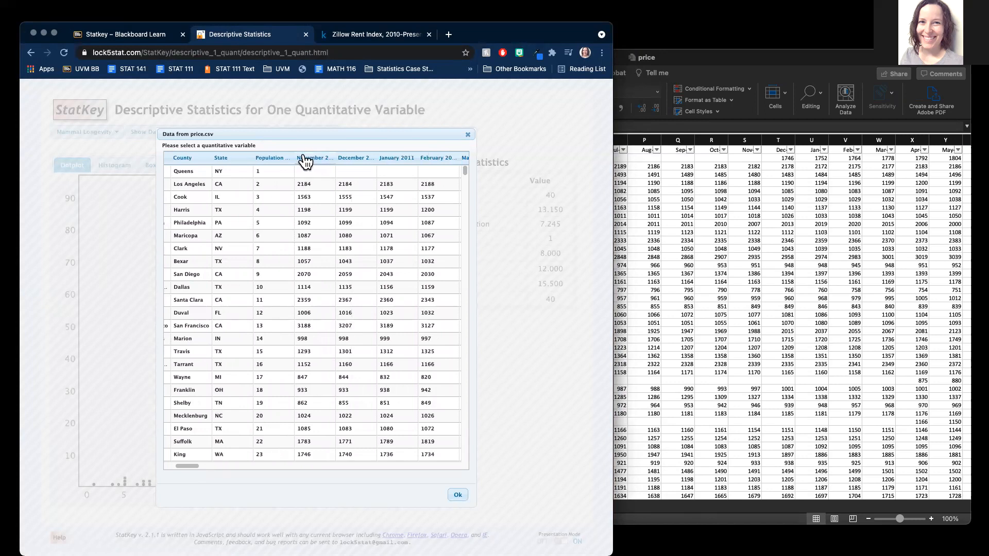
{"action": "left_click", "coordinate": [317, 162]}
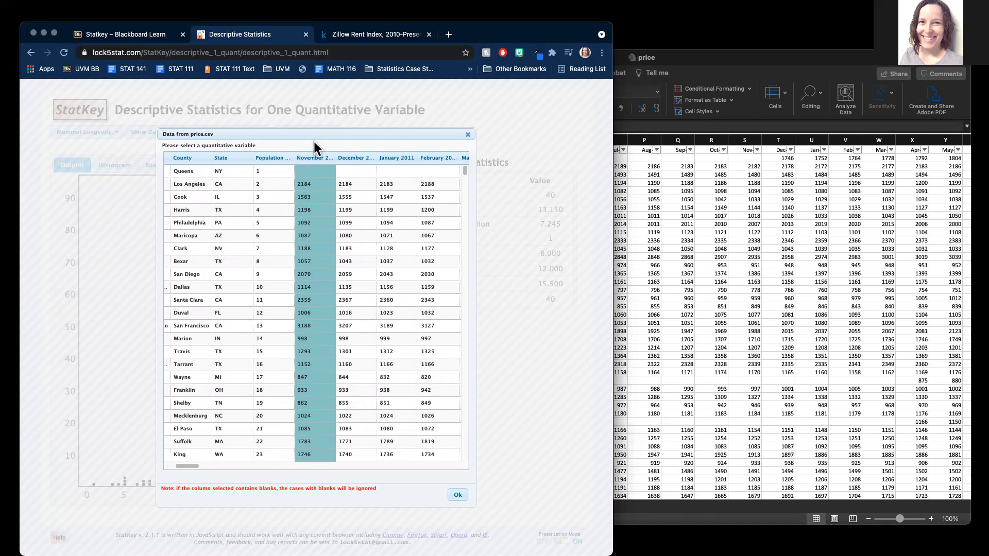
{"action": "left_click", "coordinate": [459, 496]}
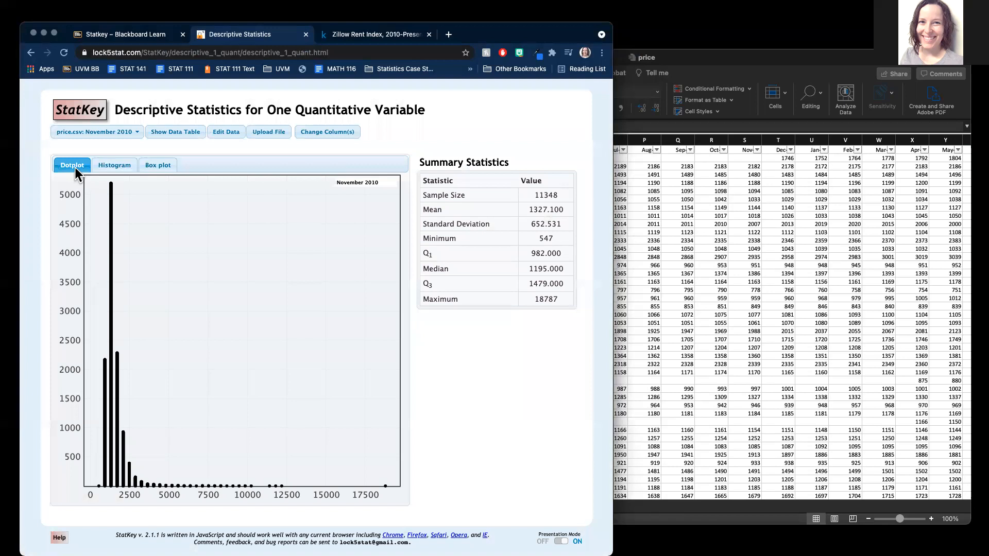
Step: Switch the November 2010 rents plot to a histogram
{"action": "left_click", "coordinate": [123, 165]}
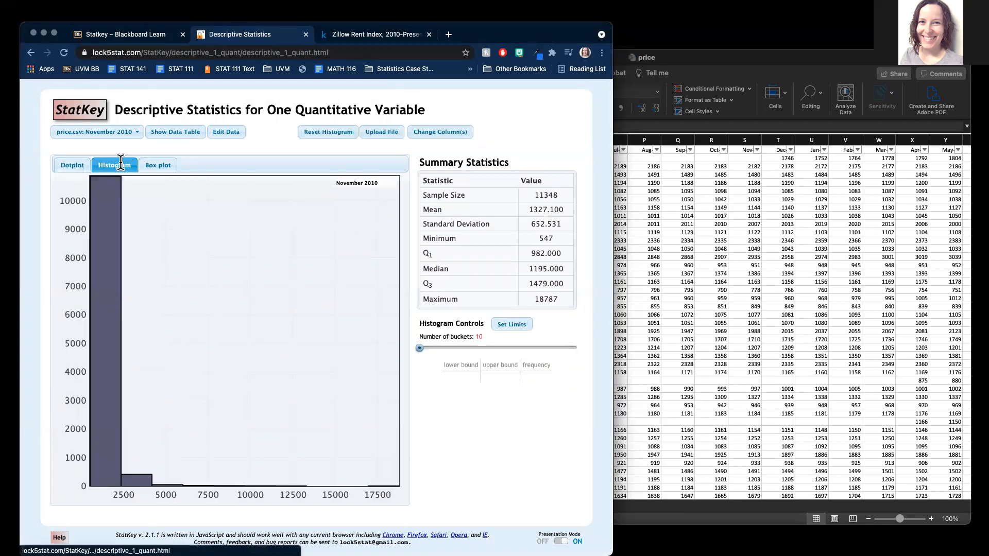
Step: Return the November 2010 rents to the dotplot view
{"action": "left_click", "coordinate": [73, 165]}
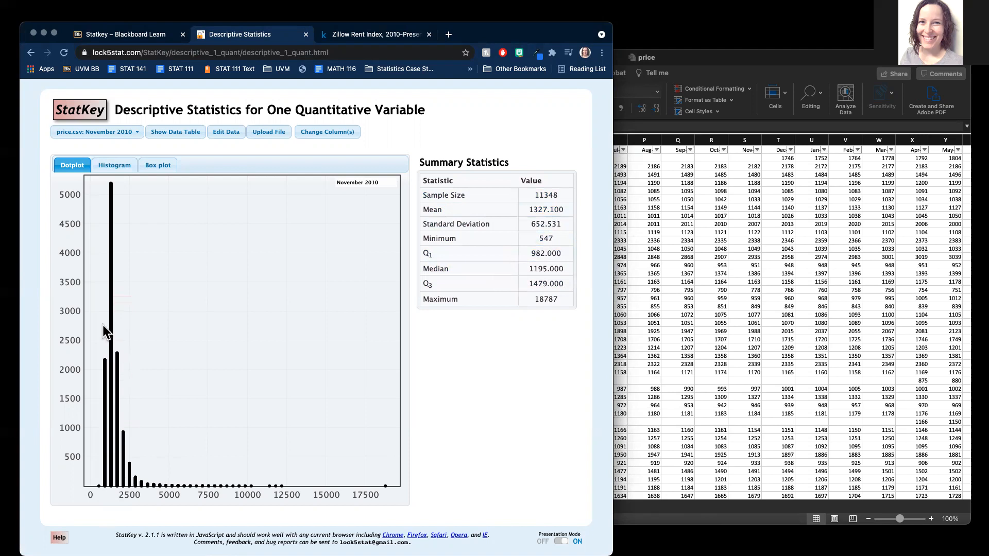
Step: Sort the price sheet by Nov descending so 18787 tops the list
{"action": "mouse_move", "coordinate": [110, 470]}
{"action": "mouse_move", "coordinate": [107, 388]}
{"action": "mouse_move", "coordinate": [219, 487]}
{"action": "left_click", "coordinate": [802, 361]}
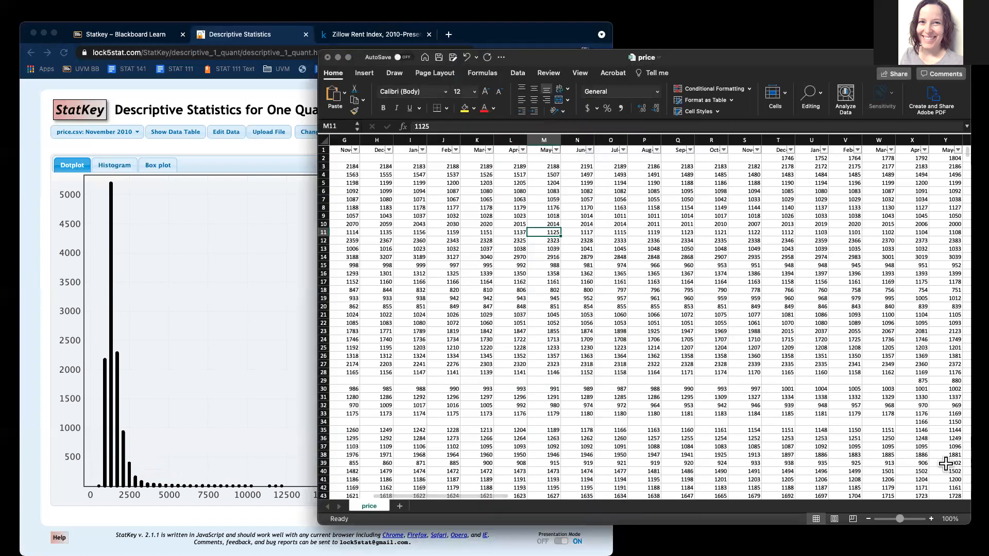
{"action": "left_click", "coordinate": [355, 151]}
{"action": "left_click", "coordinate": [344, 209]}
{"action": "left_click", "coordinate": [349, 223]}
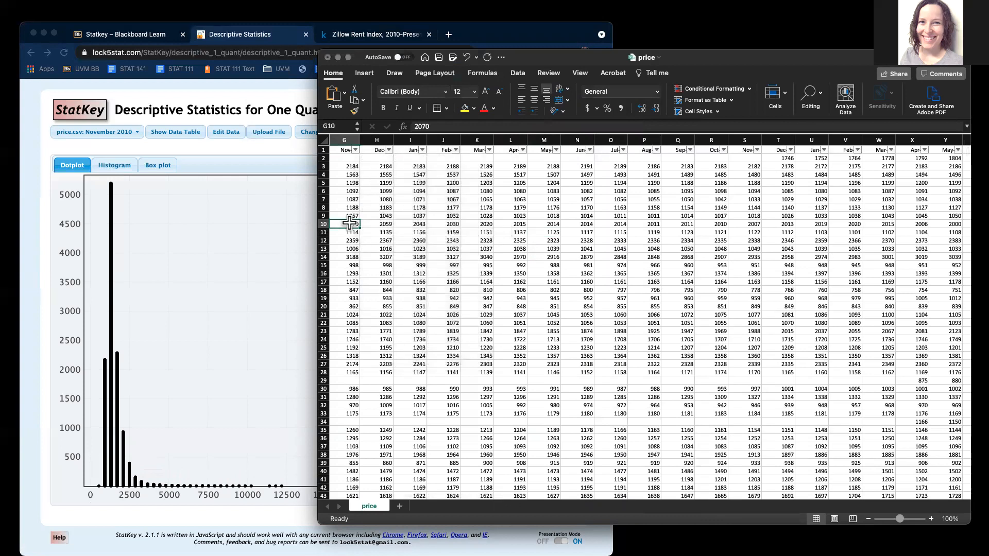
{"action": "key", "text": "Left"}
{"action": "key", "text": "Left"}
{"action": "key", "text": "Left"}
{"action": "key", "text": "Left"}
{"action": "key", "text": "Left"}
{"action": "key", "text": "Left"}
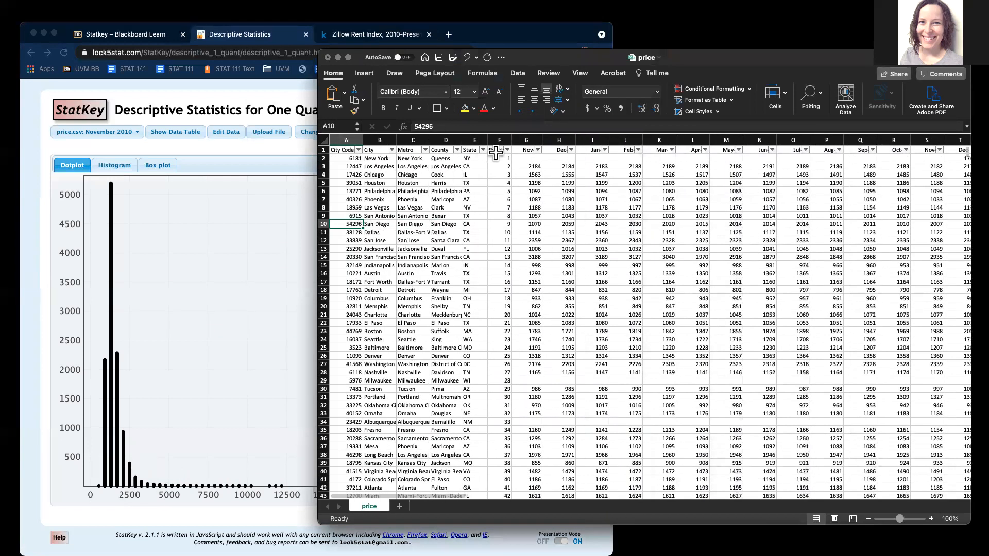
{"action": "left_click", "coordinate": [537, 150]}
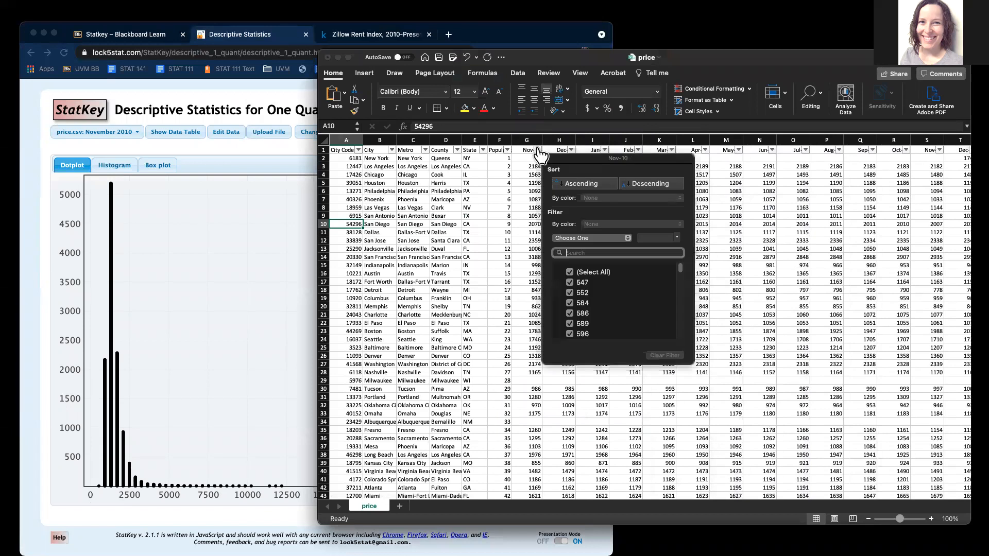
{"action": "left_click", "coordinate": [654, 183]}
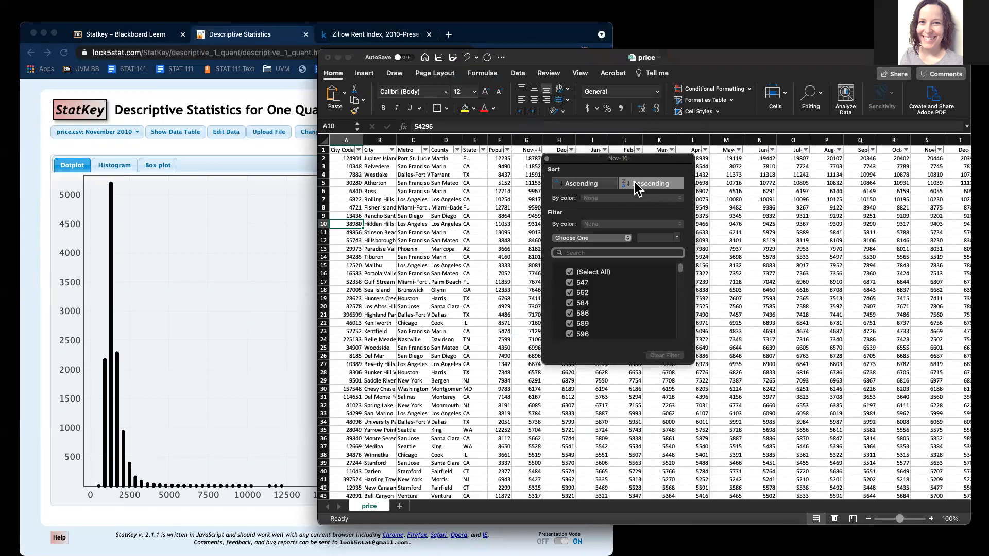
{"action": "left_click", "coordinate": [530, 166]}
{"action": "left_click", "coordinate": [528, 158]}
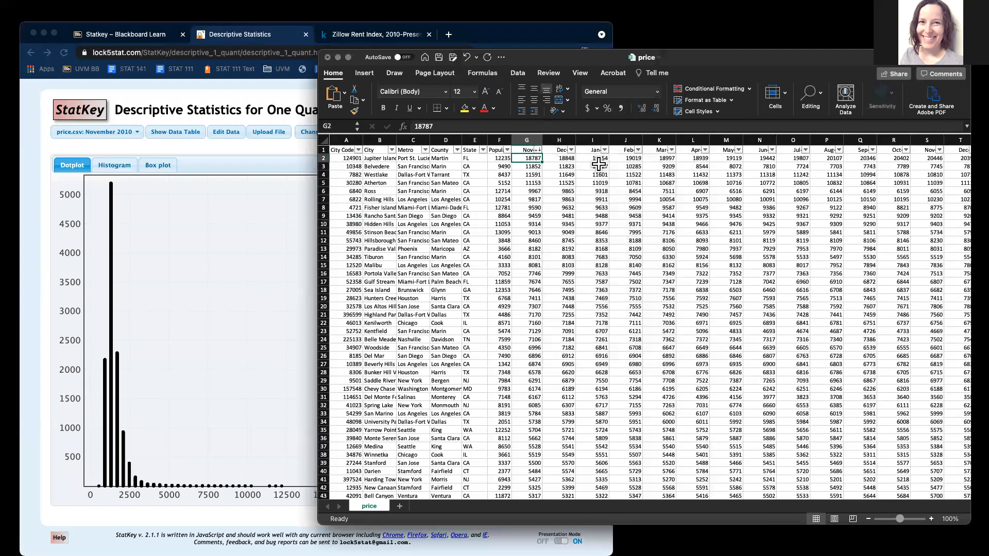
{"action": "key", "text": "Left"}
{"action": "key", "text": "Left"}
{"action": "key", "text": "Left"}
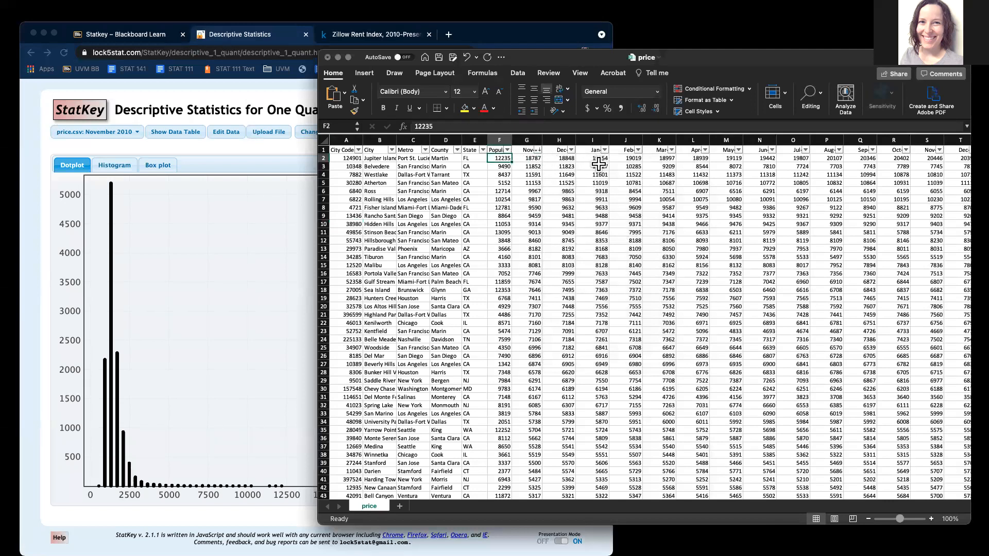
{"action": "key", "text": "Left"}
{"action": "key", "text": "Left"}
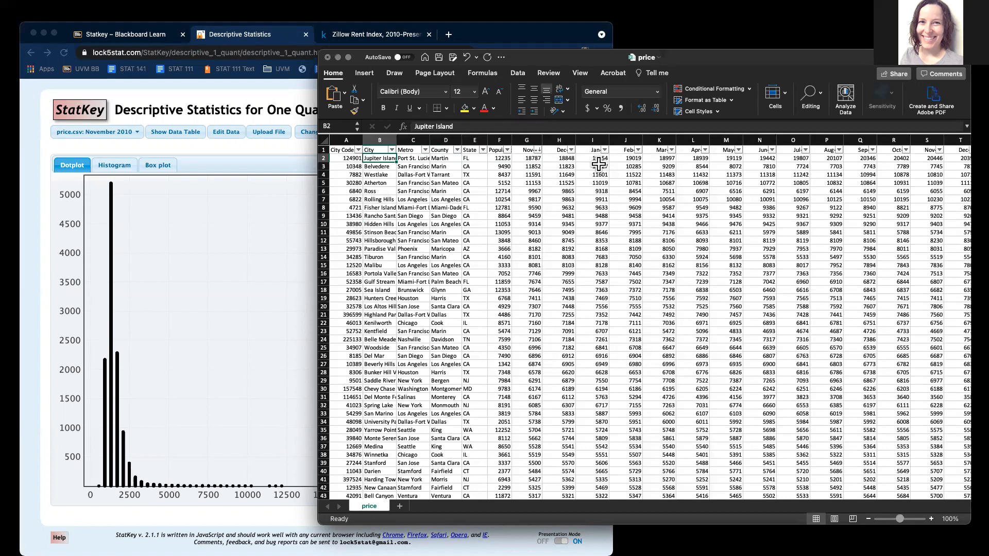
{"action": "key", "text": "Right"}
{"action": "key", "text": "Right"}
{"action": "key", "text": "Right"}
{"action": "key", "text": "Right"}
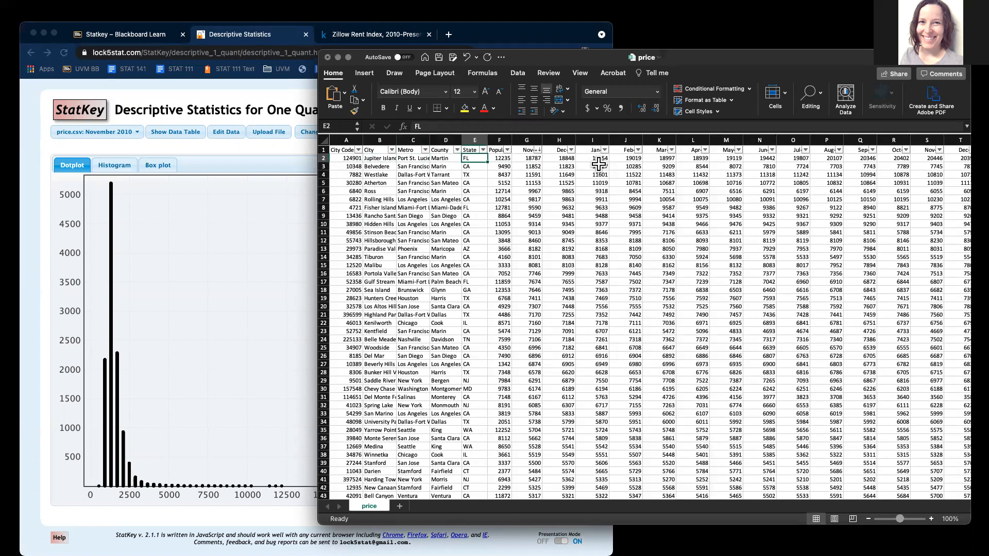
{"action": "key", "text": "Right"}
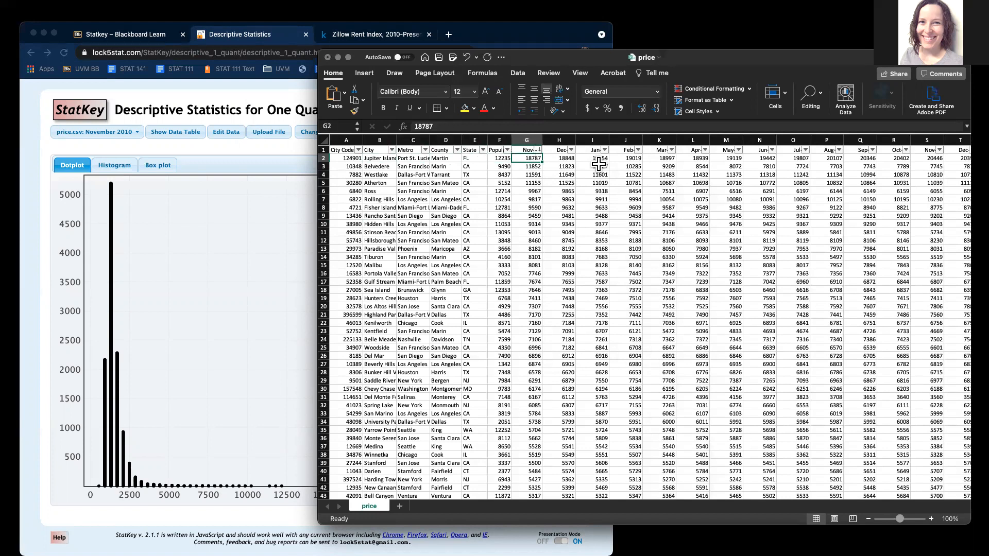
{"action": "key", "text": "Down"}
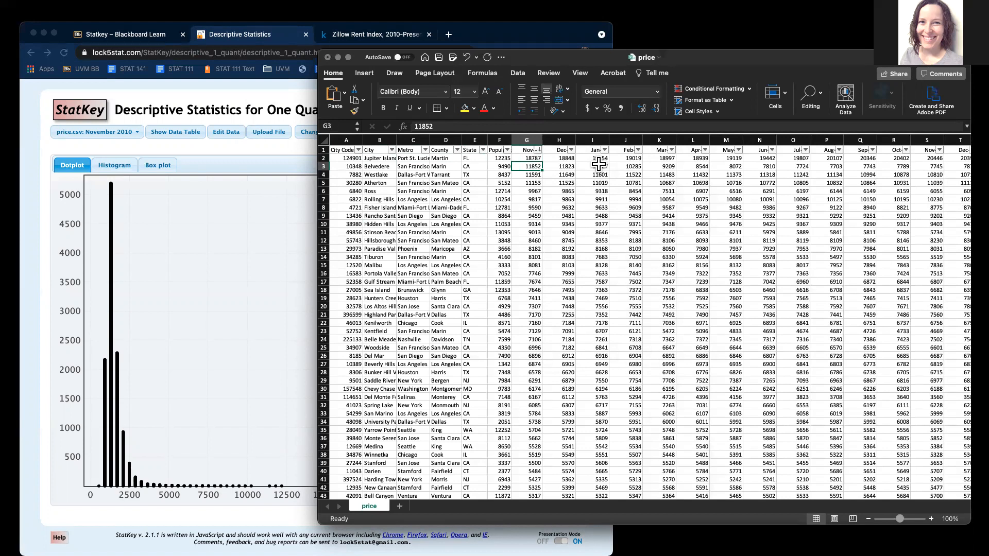
{"action": "key", "text": "Left"}
{"action": "key", "text": "Left"}
{"action": "key", "text": "Left"}
{"action": "key", "text": "Left"}
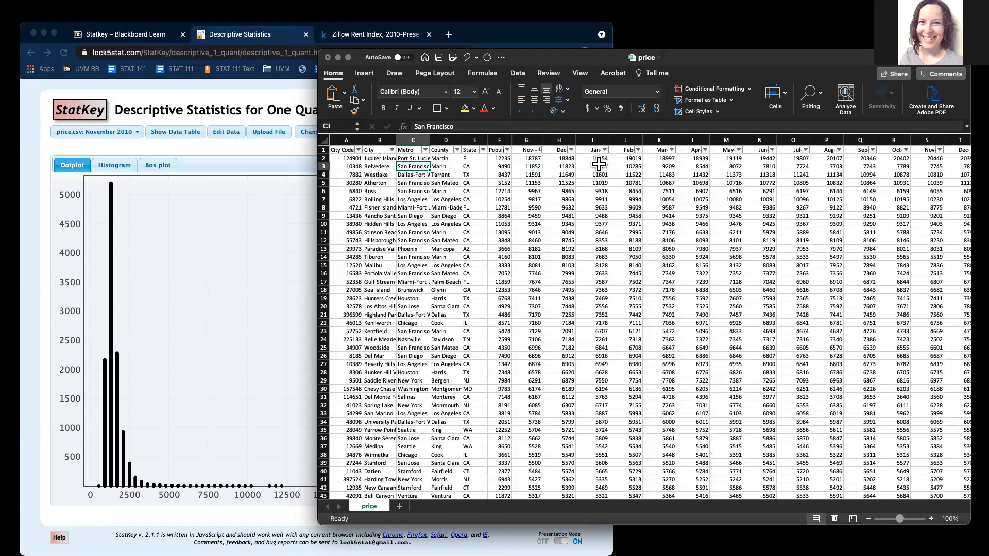
{"action": "key", "text": "Left"}
{"action": "key", "text": "Right"}
{"action": "key", "text": "Right"}
{"action": "key", "text": "Right"}
{"action": "key", "text": "Right"}
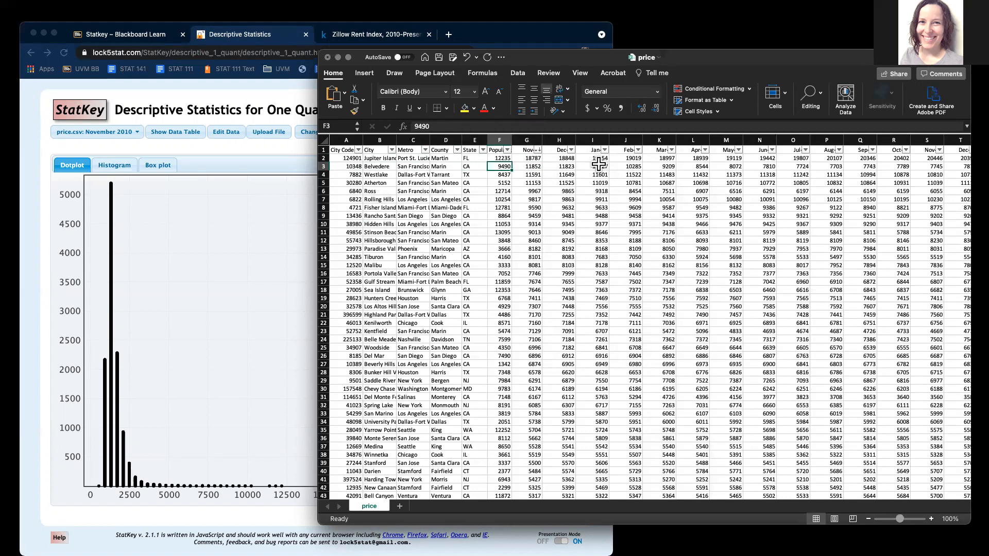
{"action": "key", "text": "Down"}
{"action": "key", "text": "Down"}
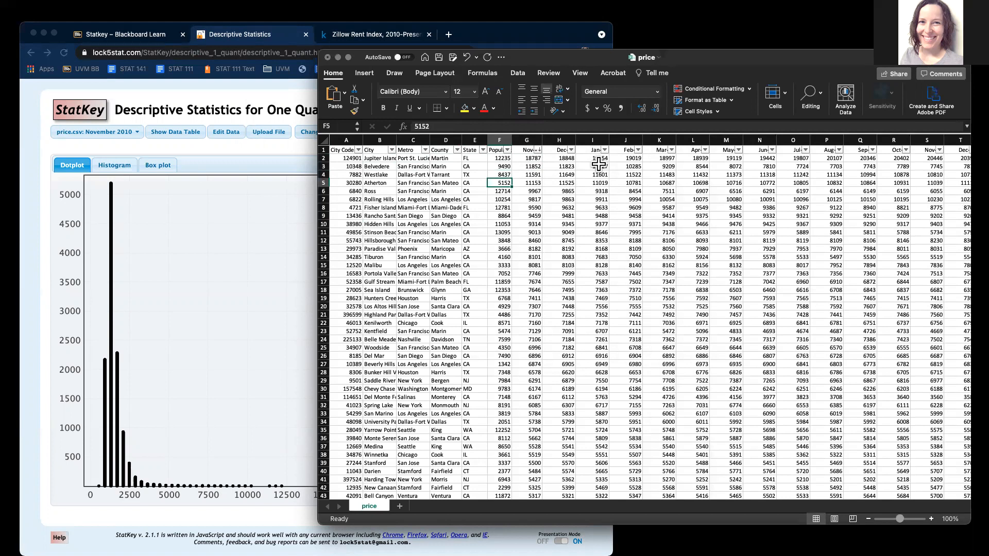
{"action": "key", "text": "Down"}
{"action": "key", "text": "Down"}
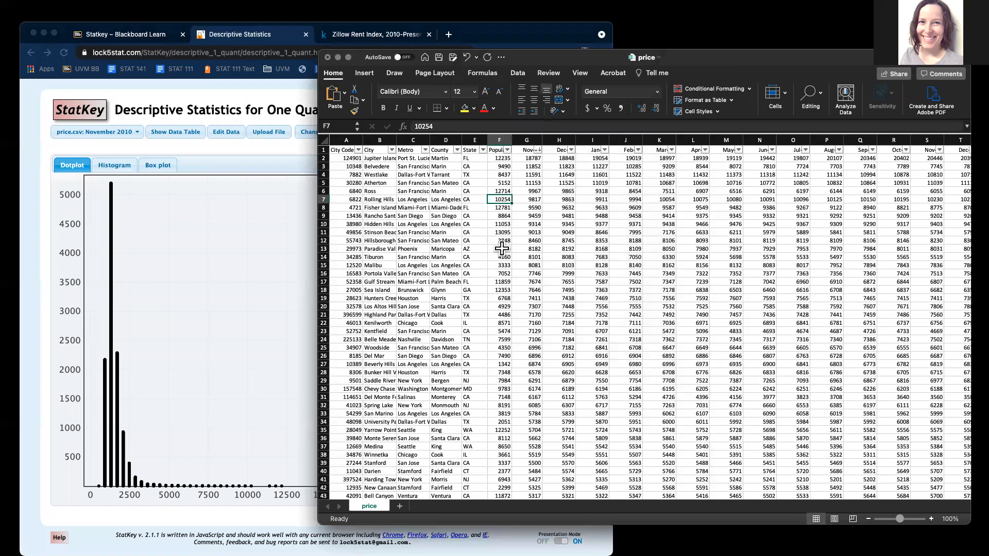
{"action": "left_click", "coordinate": [391, 249]}
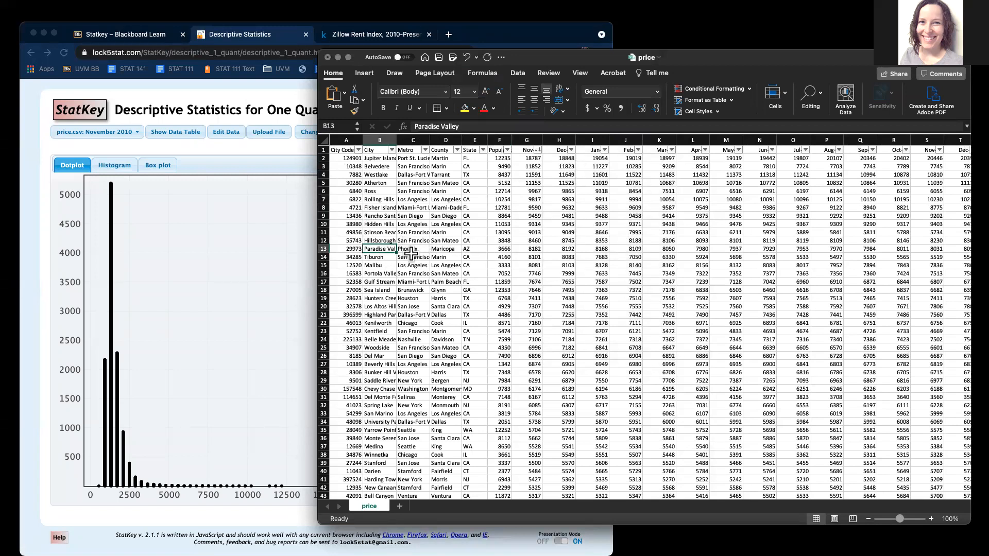
{"action": "left_click", "coordinate": [496, 249]}
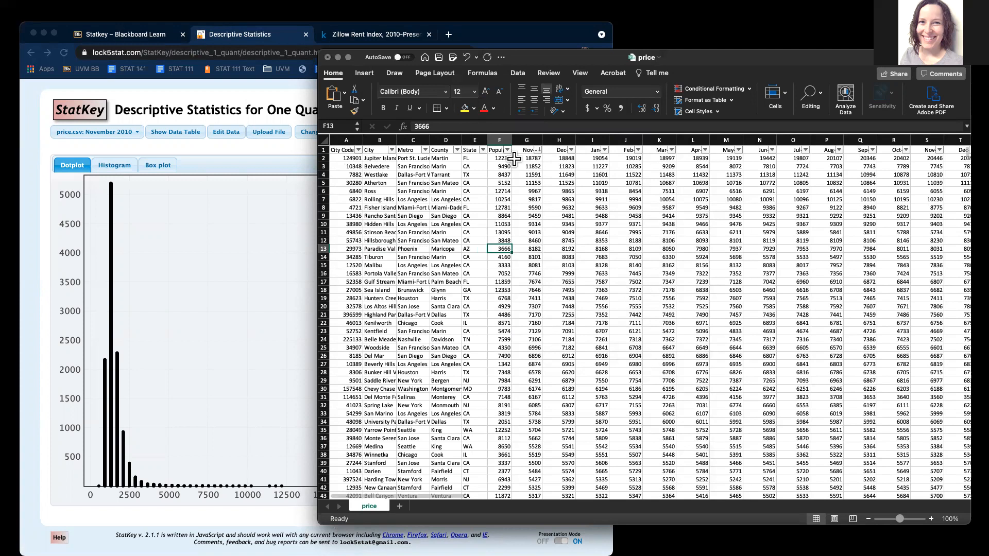
Step: Switch back to the StatKey window showing the November 2010 dotplot and summary statistics
{"action": "left_click", "coordinate": [267, 517]}
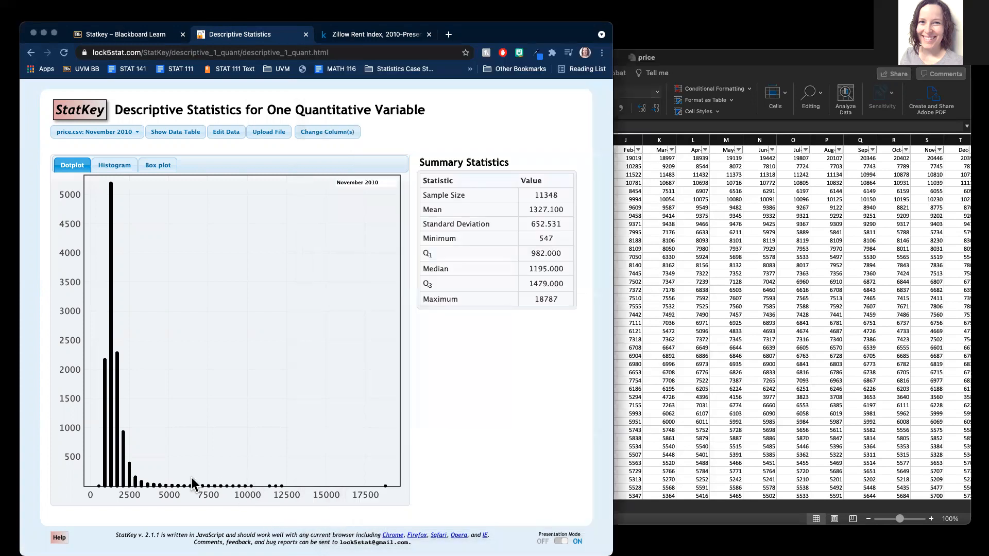